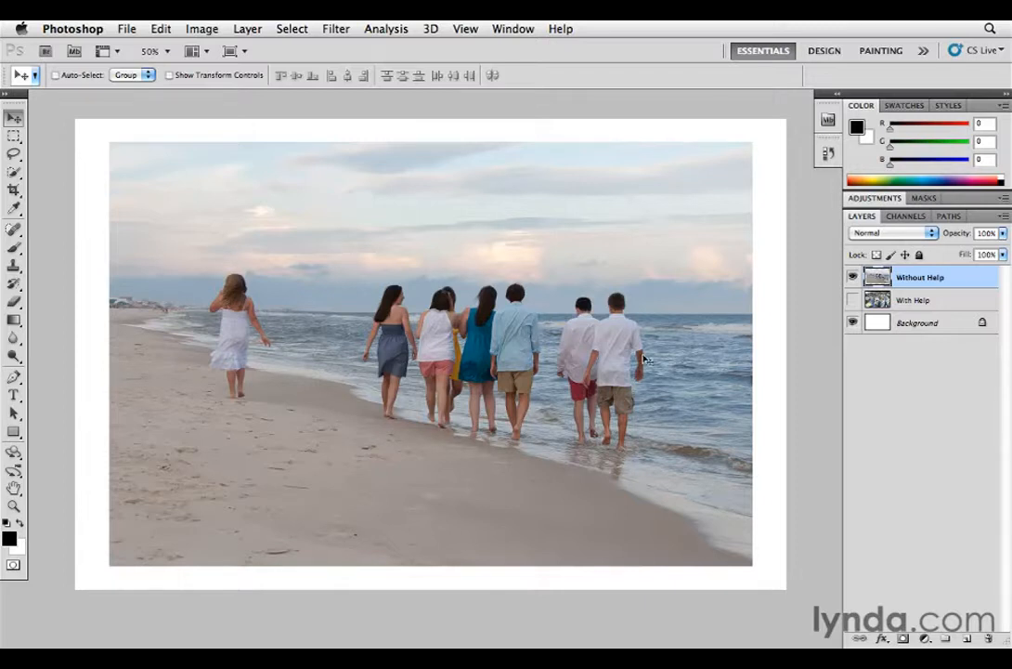
# - Show the With Help layer and hide the Without Help layer to view the portrait photo
pyautogui.click(910, 300)
pyautogui.click(852, 302)
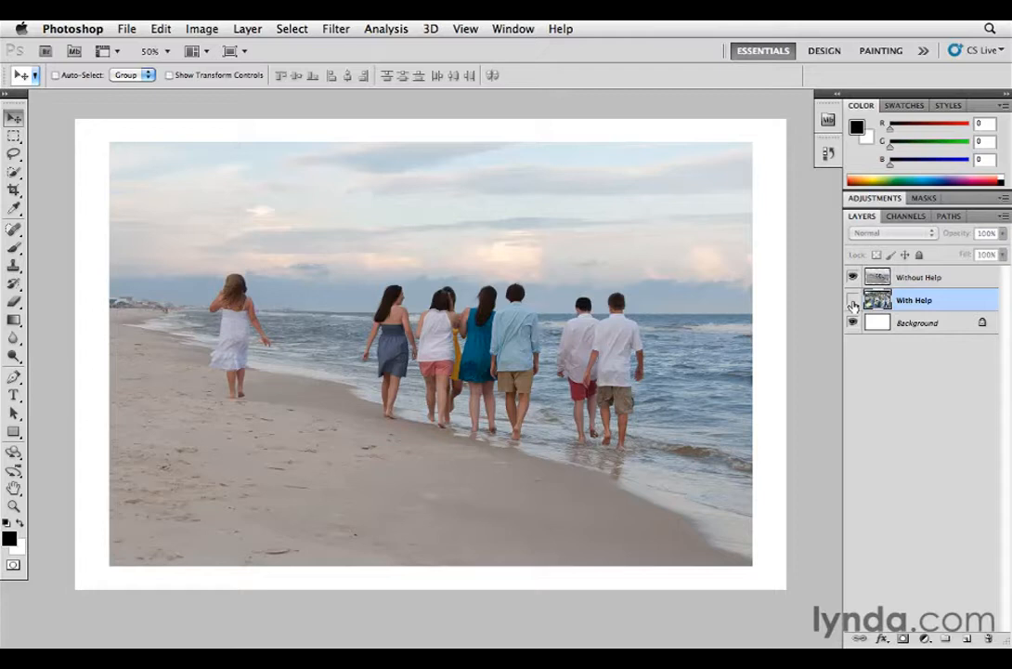
pyautogui.click(853, 302)
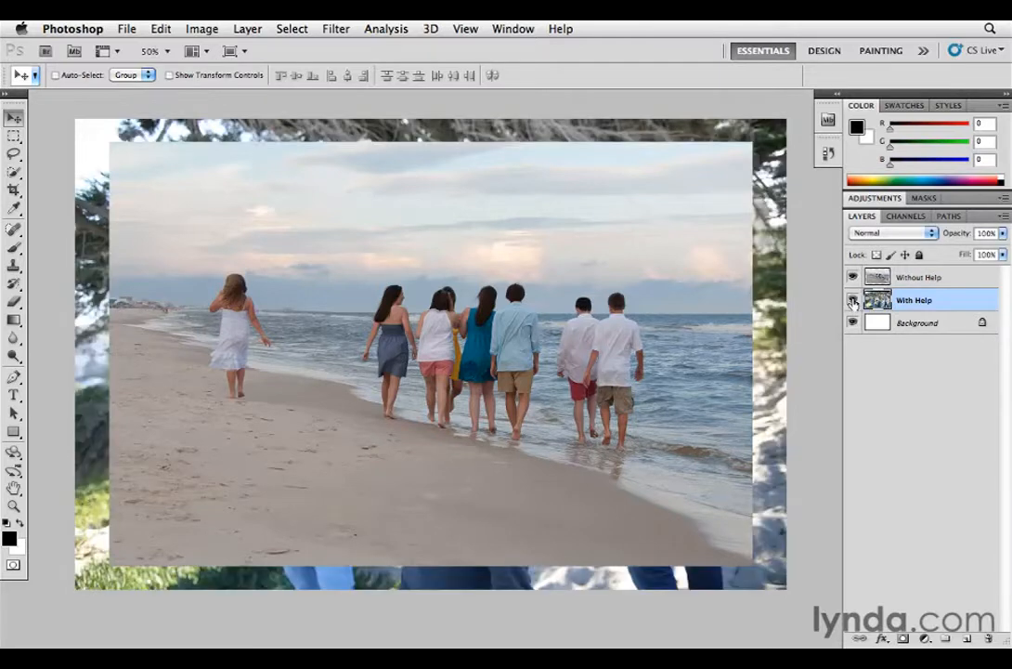
pyautogui.click(853, 277)
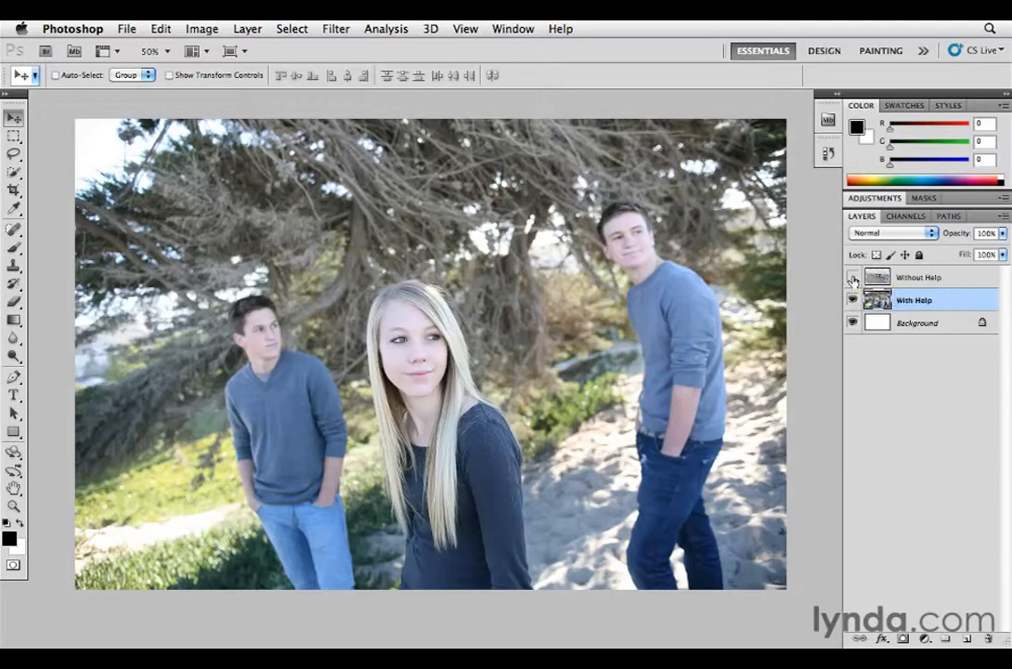
# - Display the guides over the portrait photo to compare its layout with them, and hide them again
pyautogui.click(472, 30)
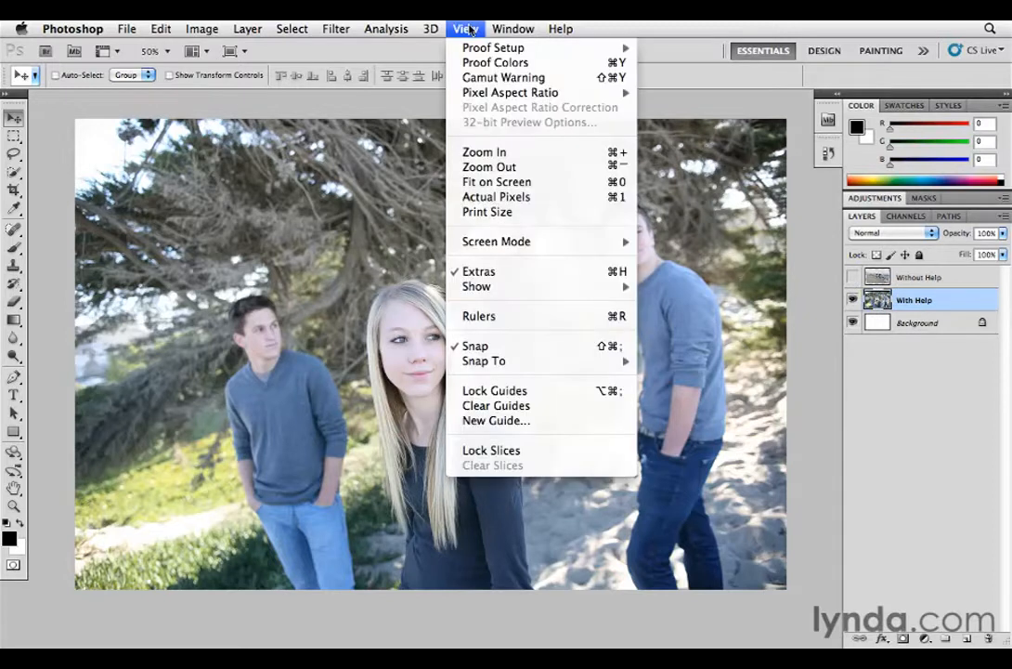
pyautogui.moveTo(510, 293)
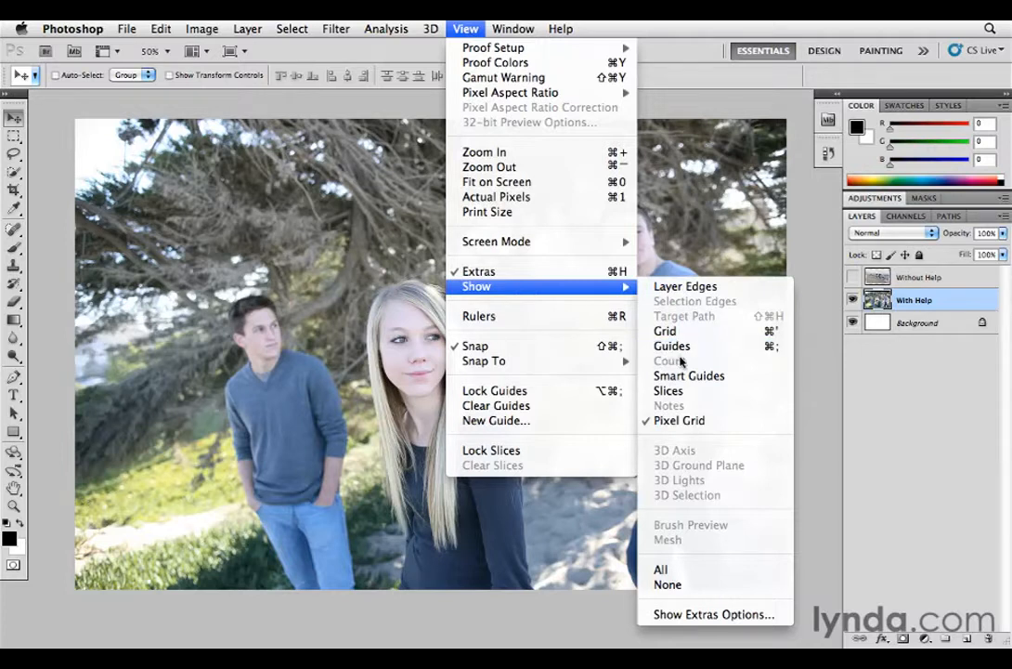
pyautogui.click(681, 347)
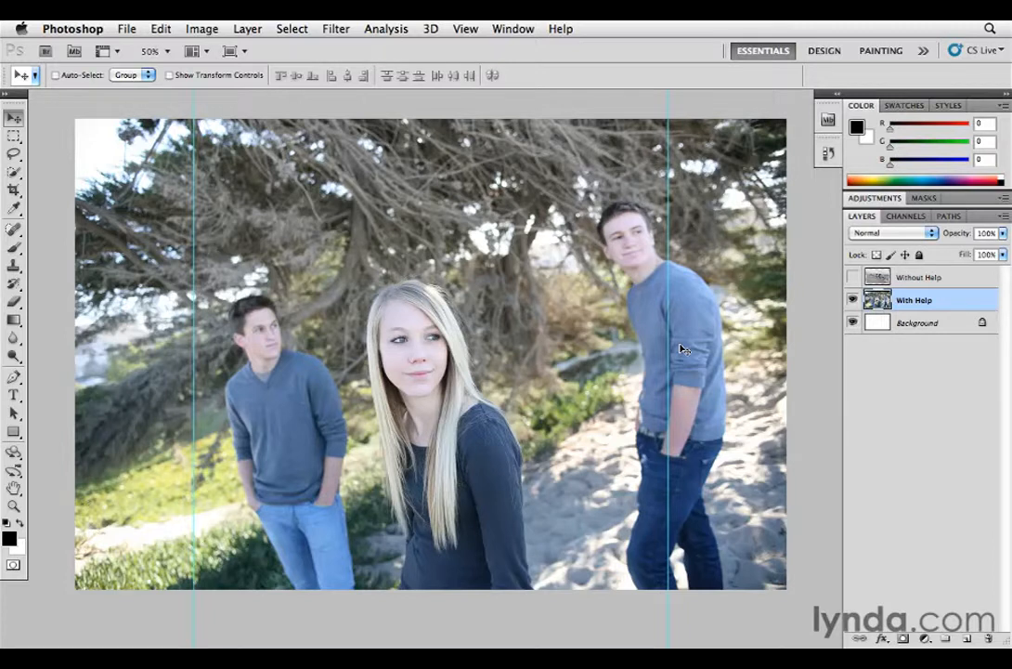
pyautogui.click(464, 29)
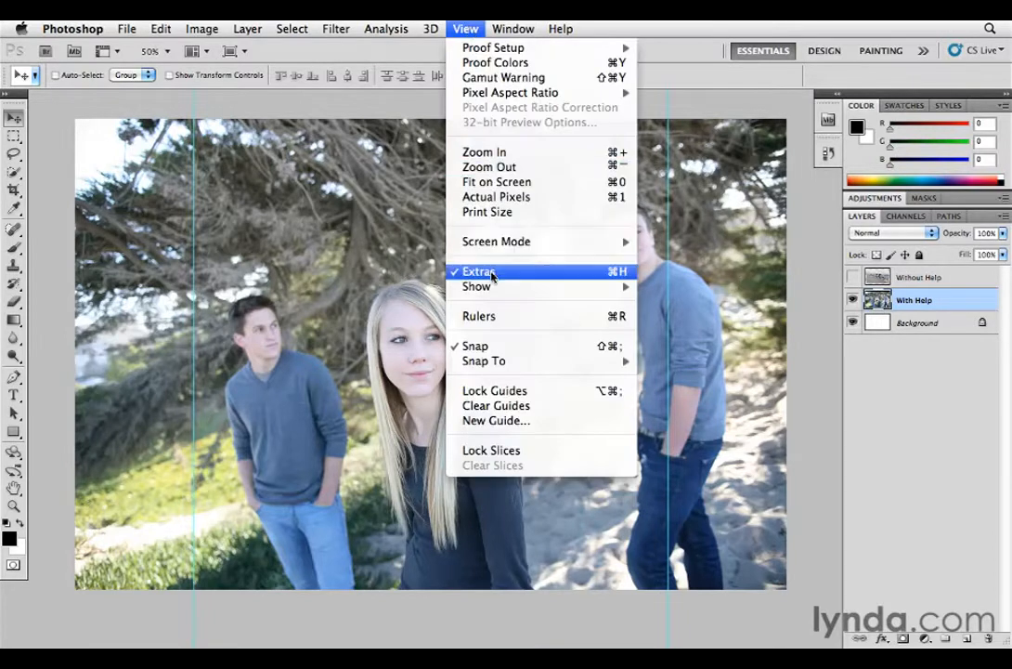
pyautogui.moveTo(539, 286)
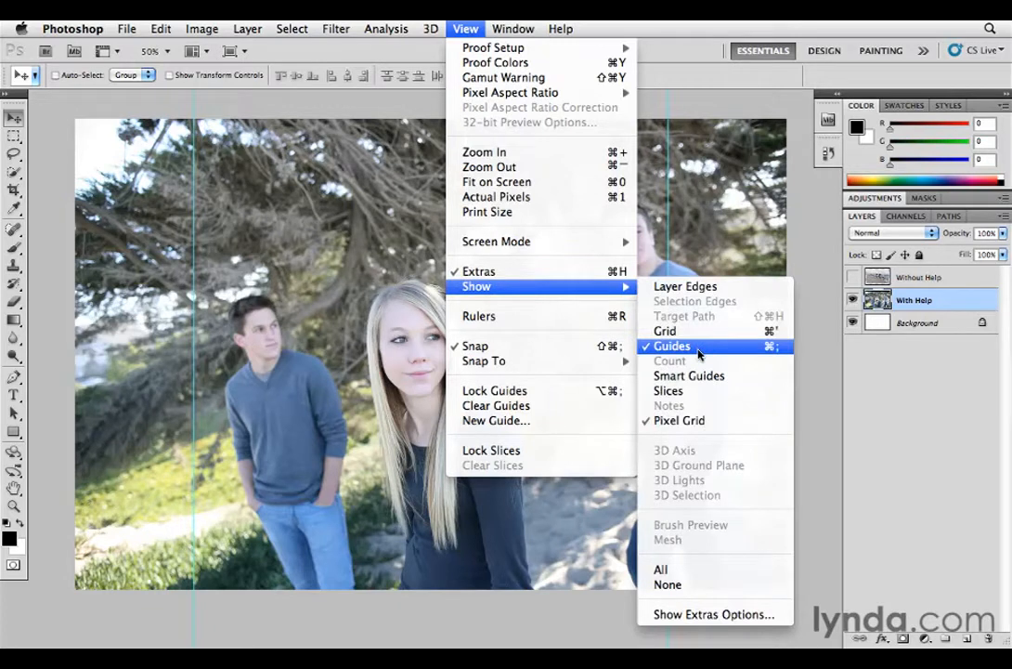
pyautogui.click(699, 351)
# - Hide the With Help layer, and make the Without Help layer visible and active
pyautogui.click(852, 300)
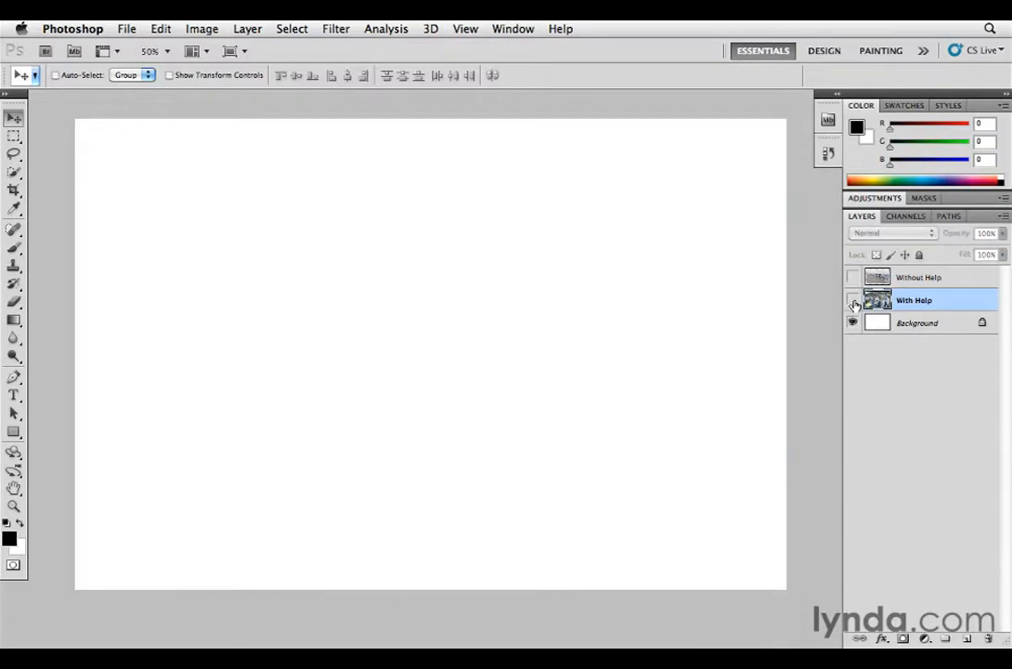
pyautogui.click(852, 278)
pyautogui.click(900, 277)
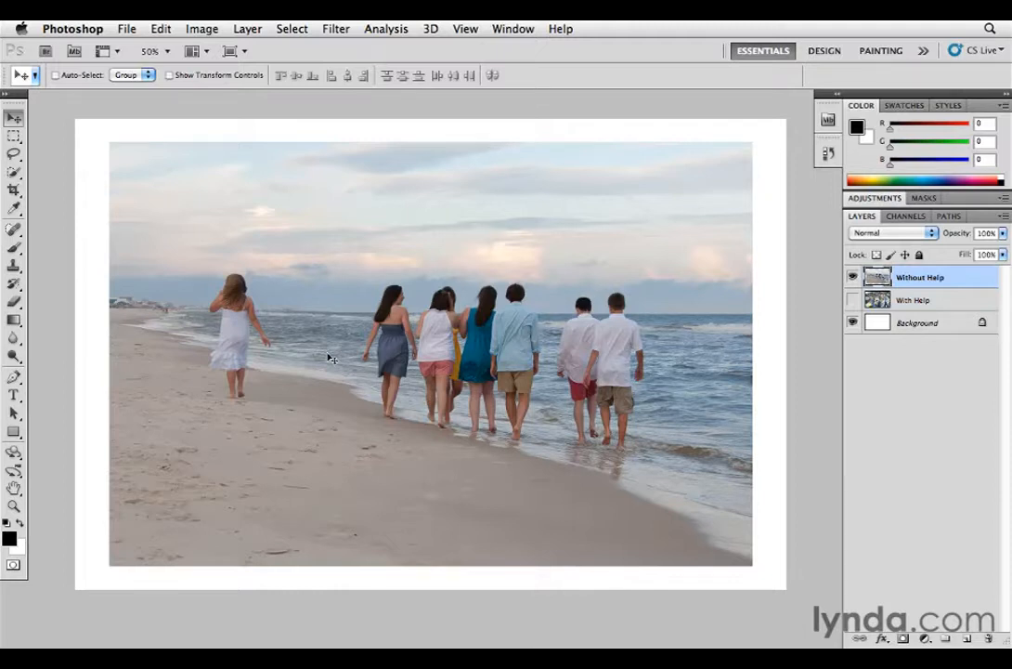
# - Select a full-height strip around the lone girl in white, move it toward the group, and deselect it
pyautogui.press('m')
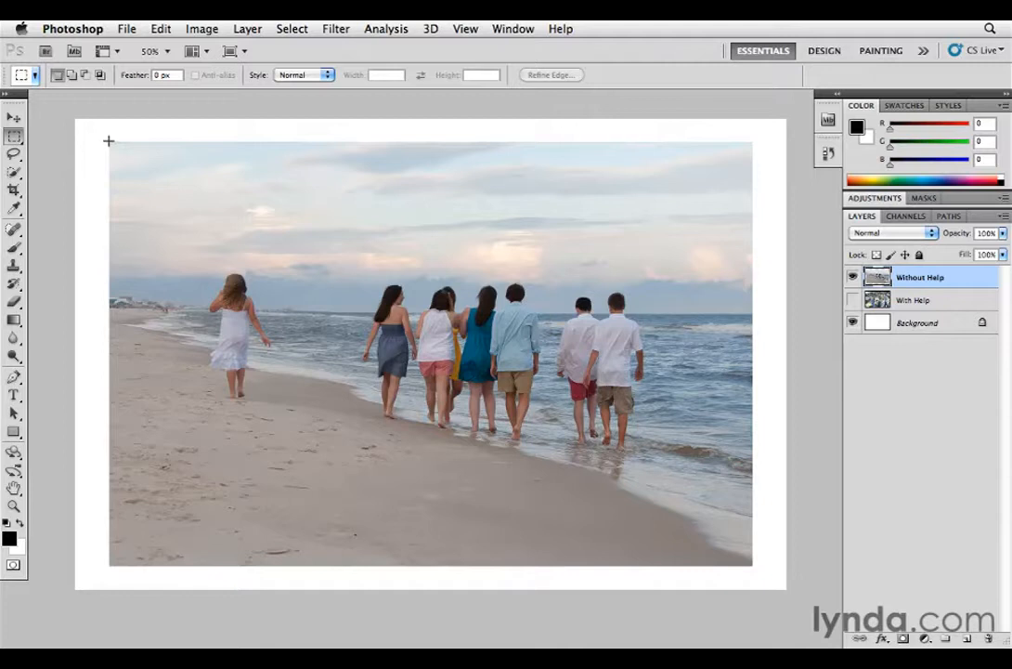
pyautogui.moveTo(108, 141); pyautogui.dragTo(285, 566)
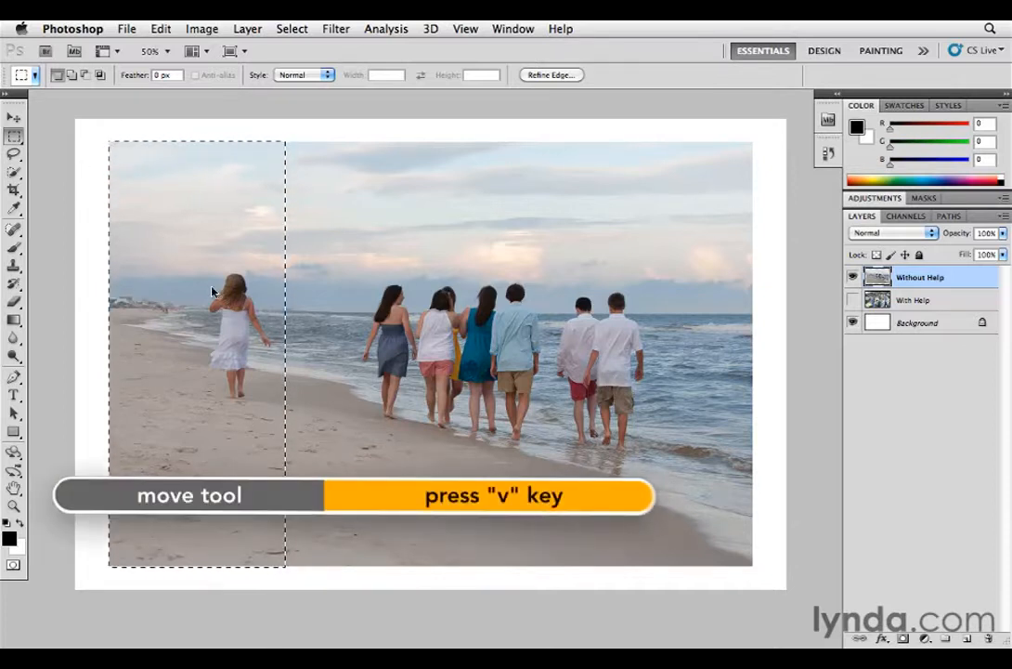
pyautogui.press('v')
pyautogui.moveTo(185, 321); pyautogui.dragTo(252, 322)
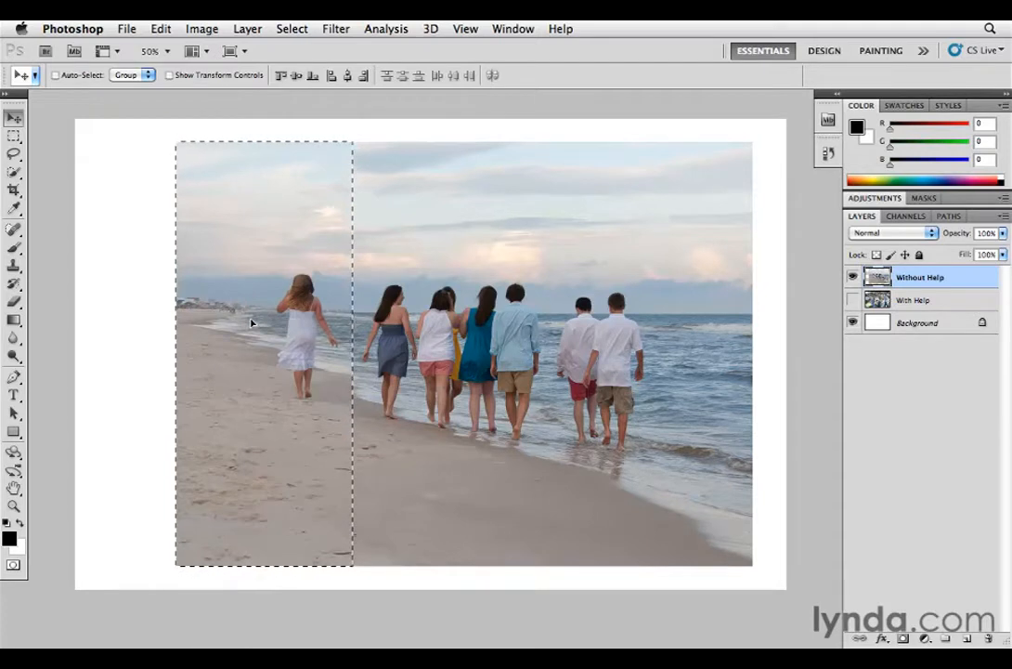
pyautogui.hotkey('ctrl', 'd')
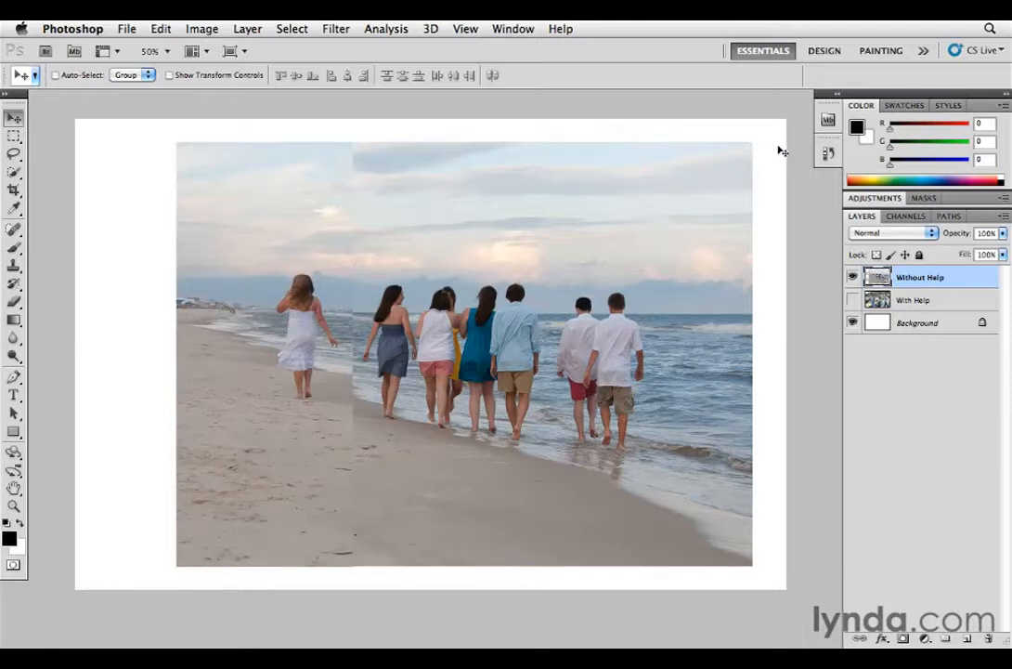
# - Revert the document to its Open state in the history
pyautogui.click(829, 155)
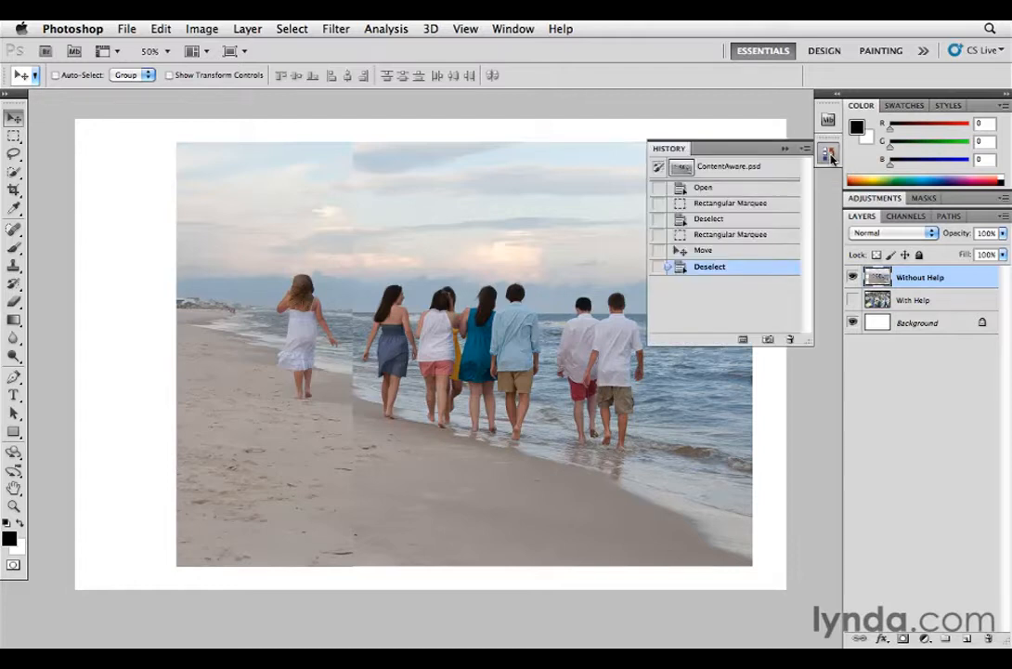
pyautogui.click(705, 187)
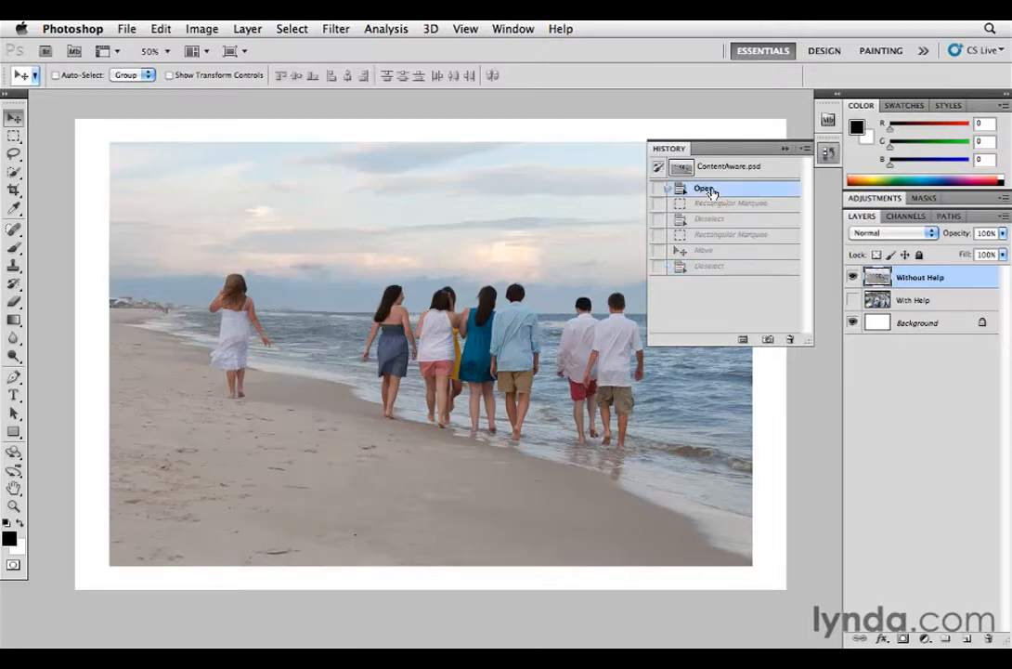
pyautogui.click(828, 155)
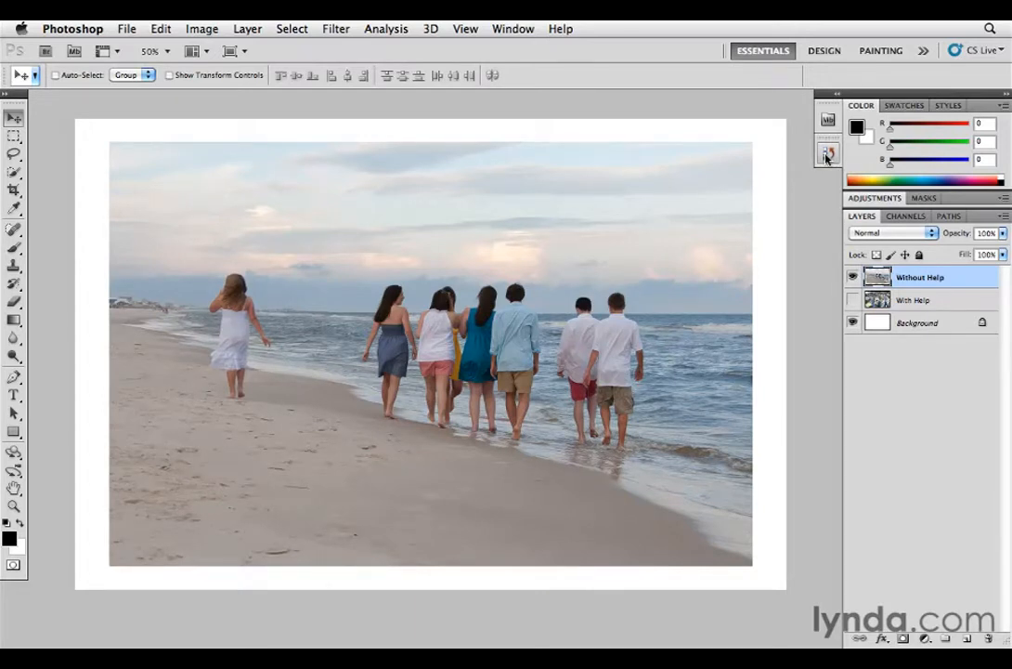
# - Try to narrow the photo's left section up to the group to 39.16% width with Free Transform, and clear the selection
pyautogui.press('m')
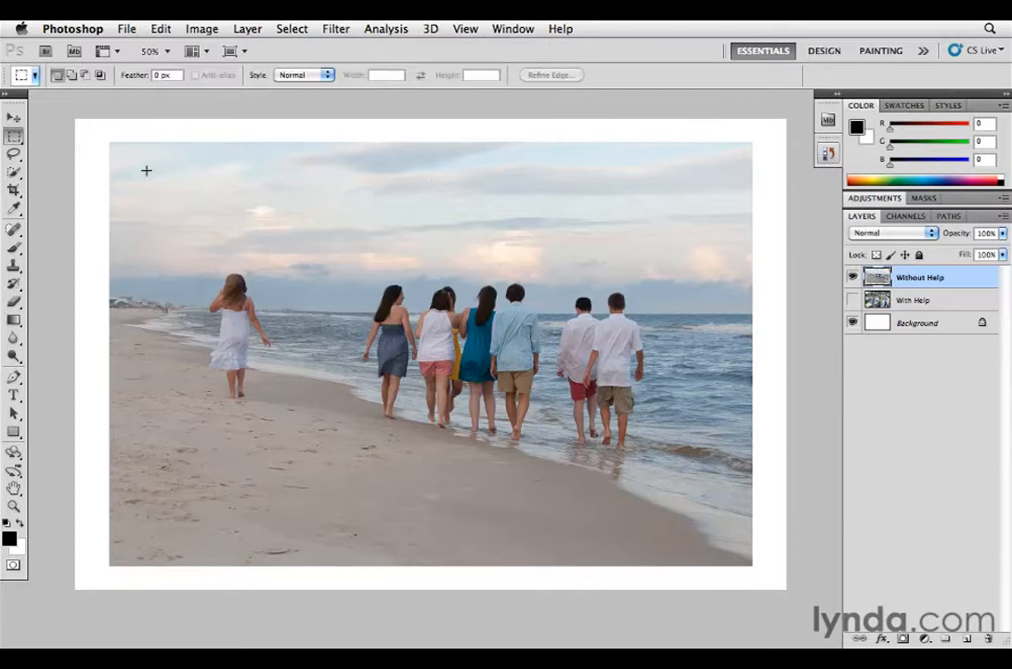
pyautogui.moveTo(109, 142); pyautogui.dragTo(353, 567)
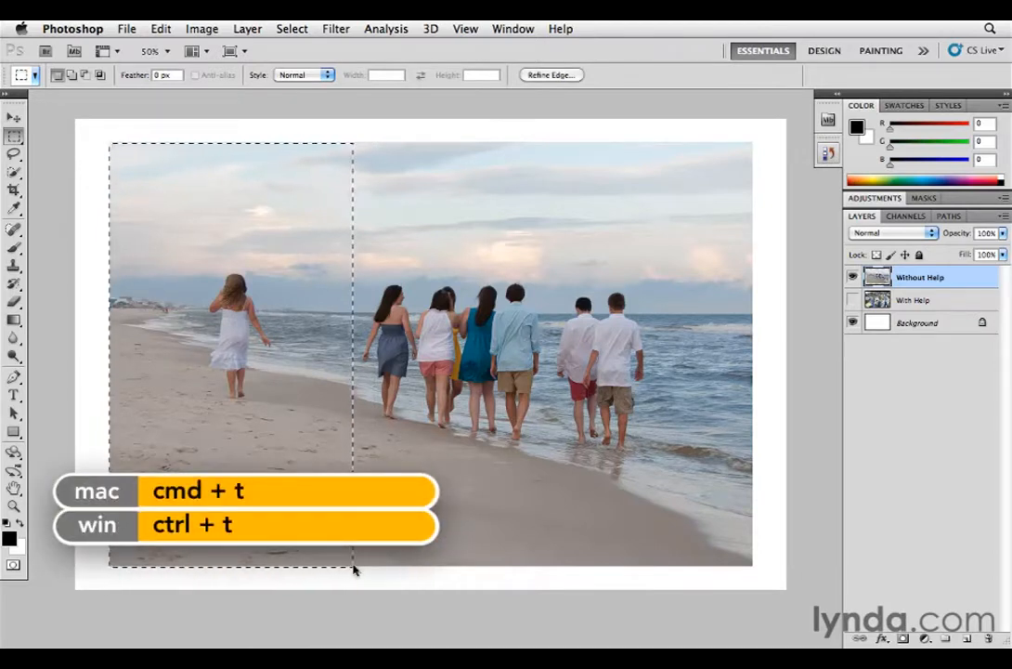
pyautogui.press('super+t')
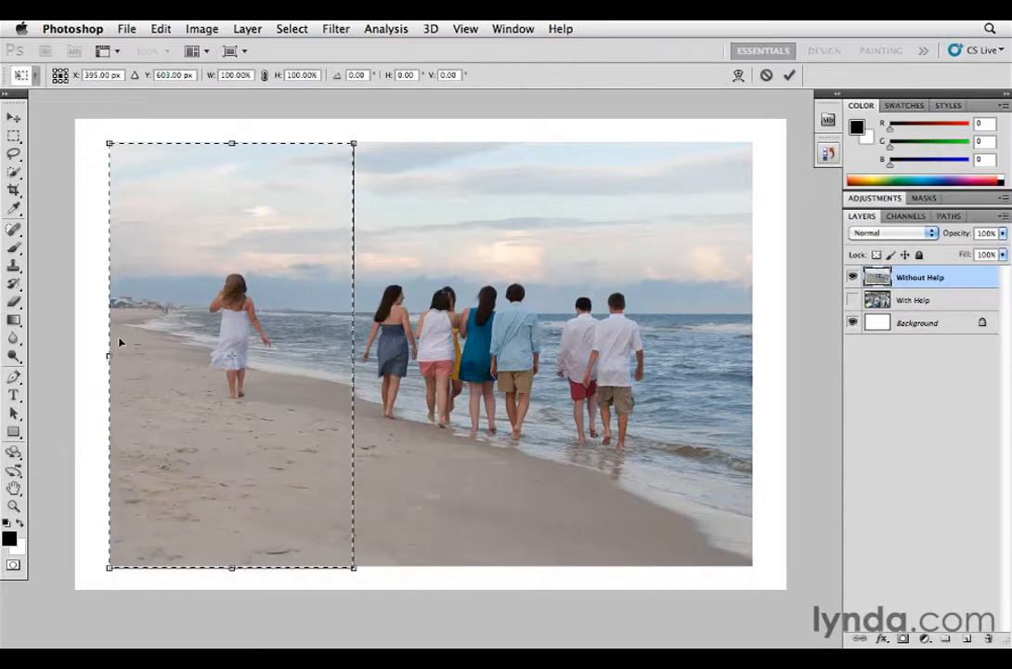
pyautogui.moveTo(110, 357); pyautogui.dragTo(258, 357)
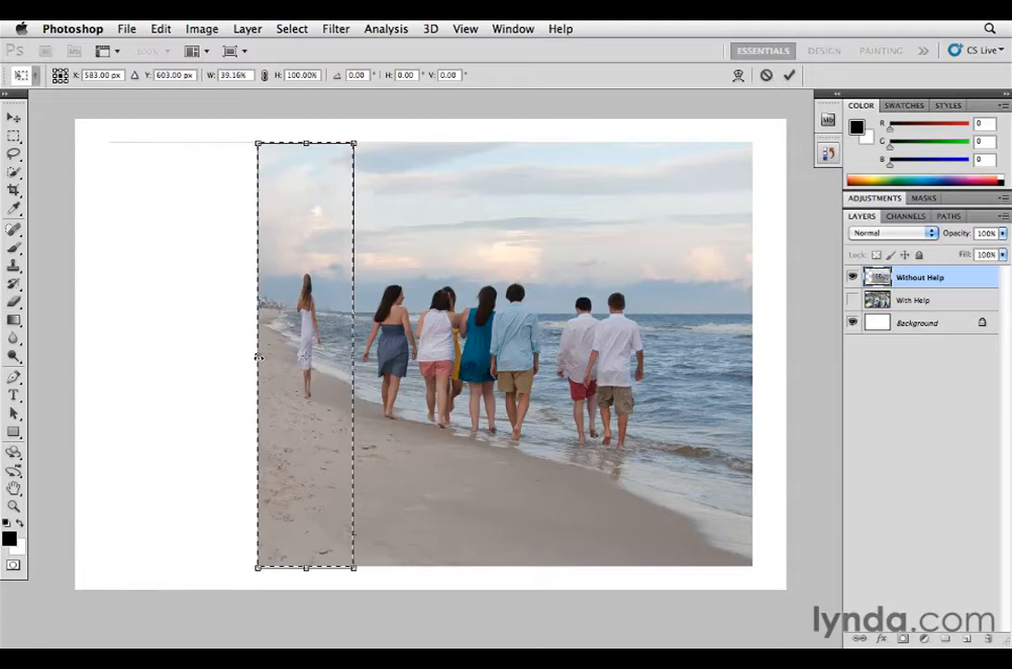
pyautogui.press('Escape')
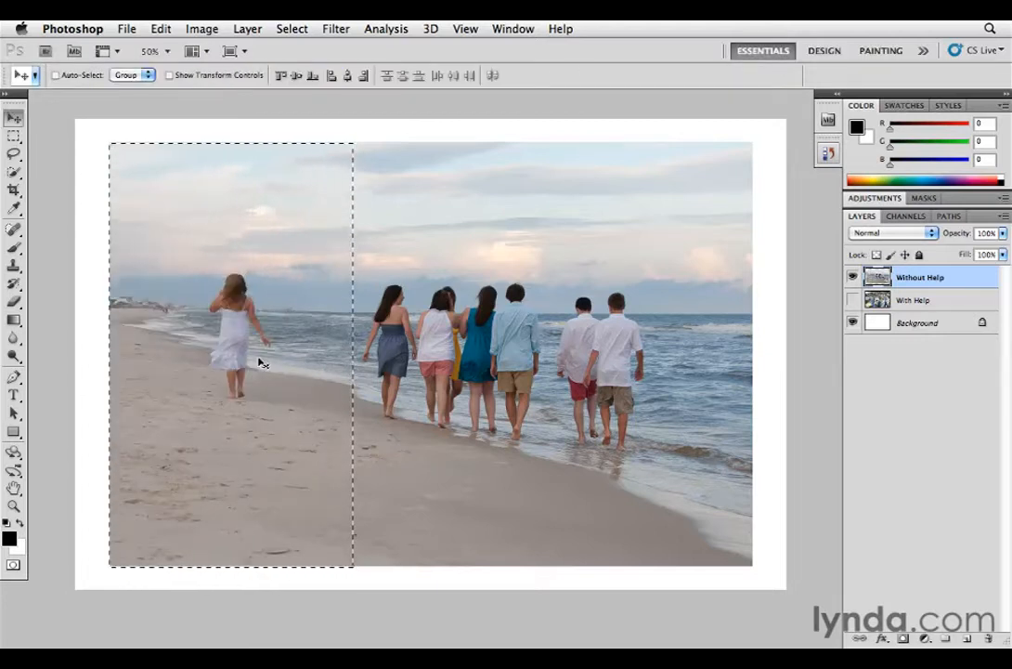
pyautogui.press('super+d')
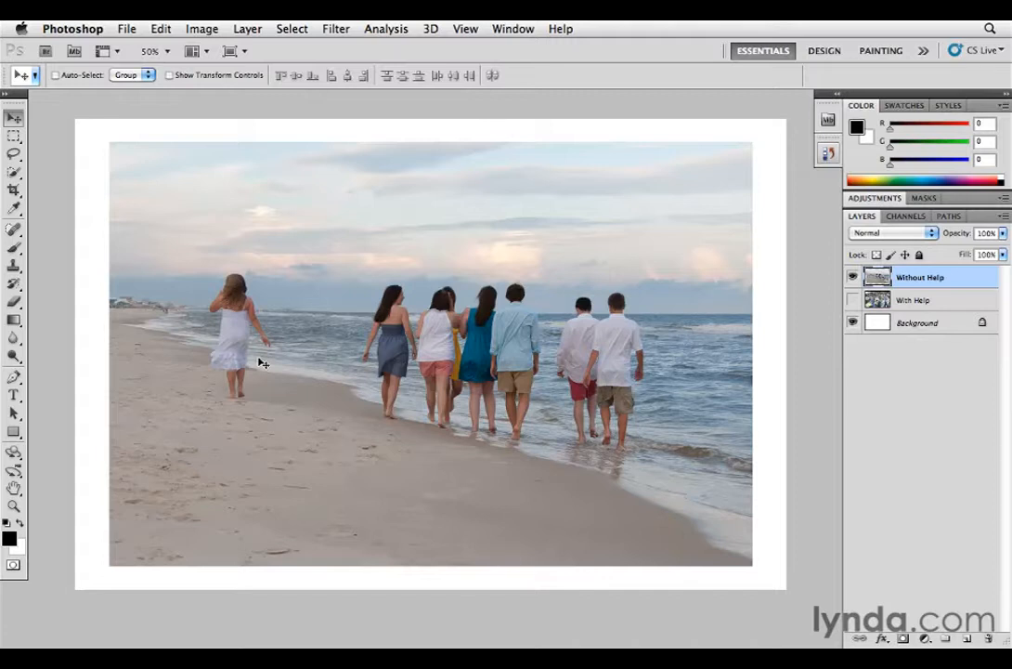
# - Narrow the beach photo from its right edge to 90.17% width with Content-Aware Scale
pyautogui.click(161, 29)
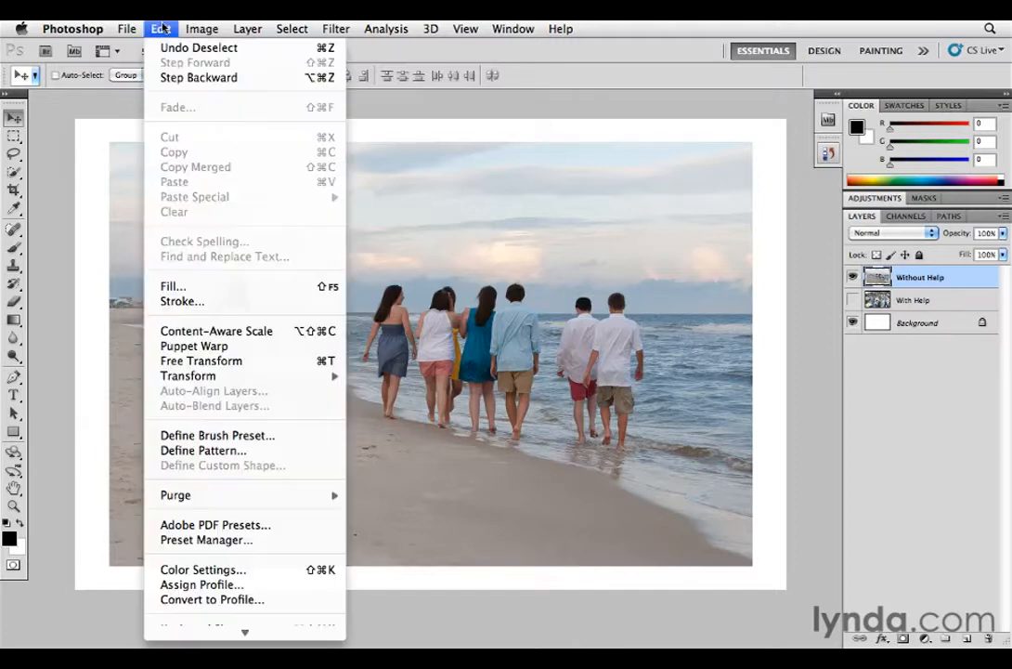
pyautogui.click(233, 333)
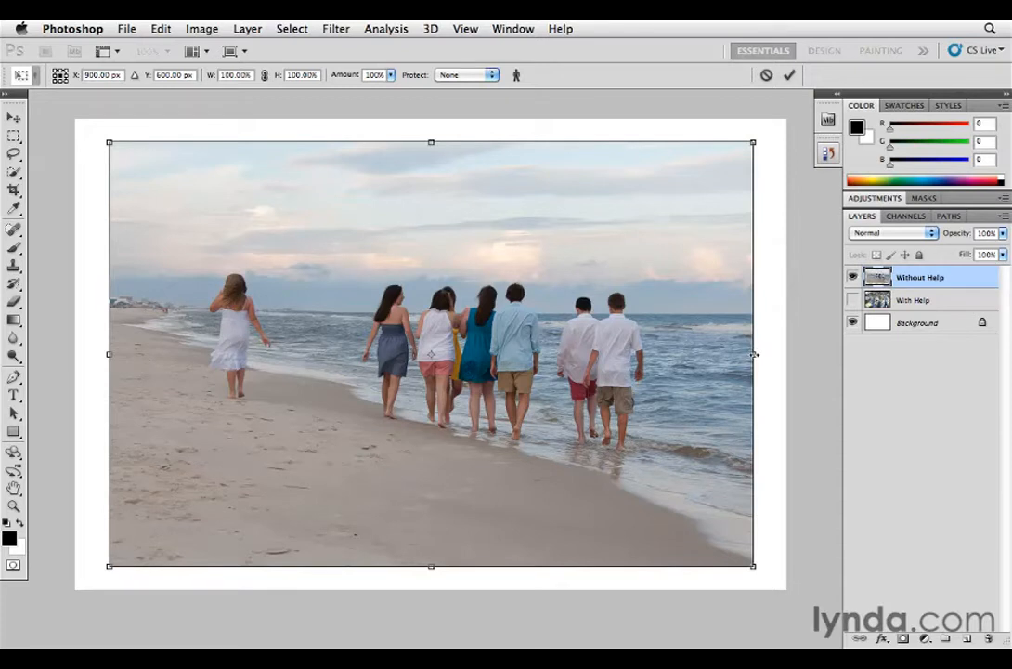
pyautogui.moveTo(752, 354); pyautogui.dragTo(699, 354)
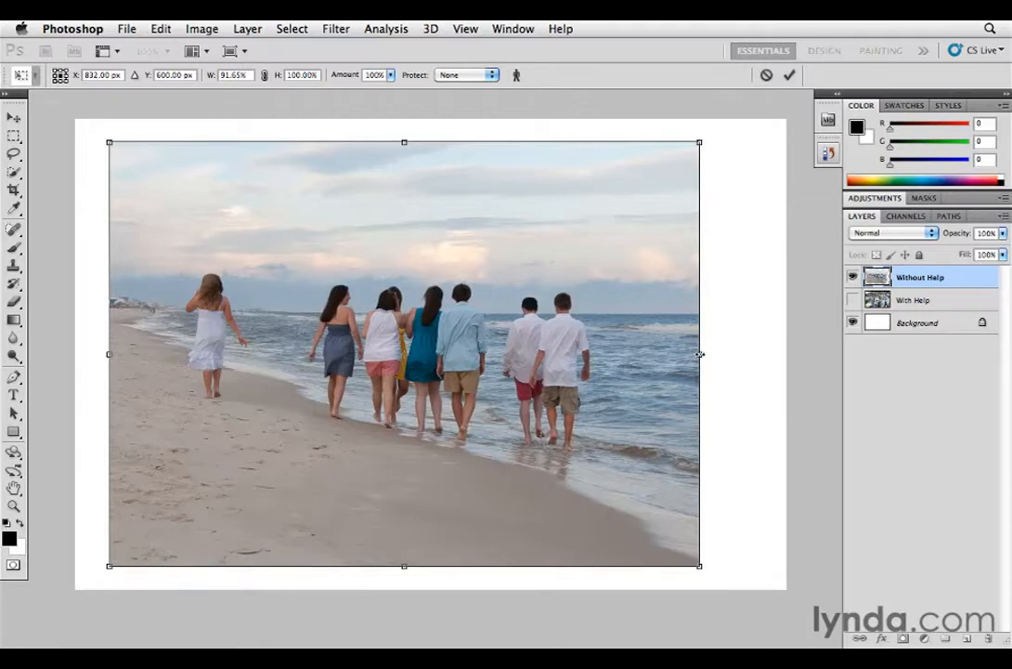
pyautogui.moveTo(700, 354)
pyautogui.mouseDown()
pyautogui.moveTo(627, 355)
pyautogui.moveTo(690, 353)
pyautogui.mouseUp()
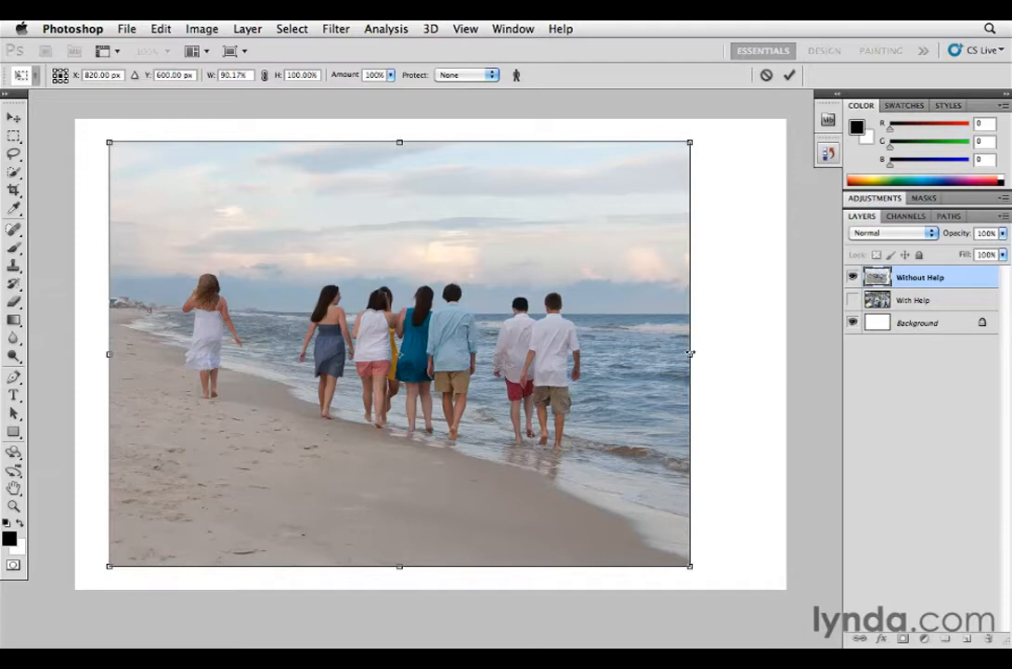
pyautogui.press('Return')
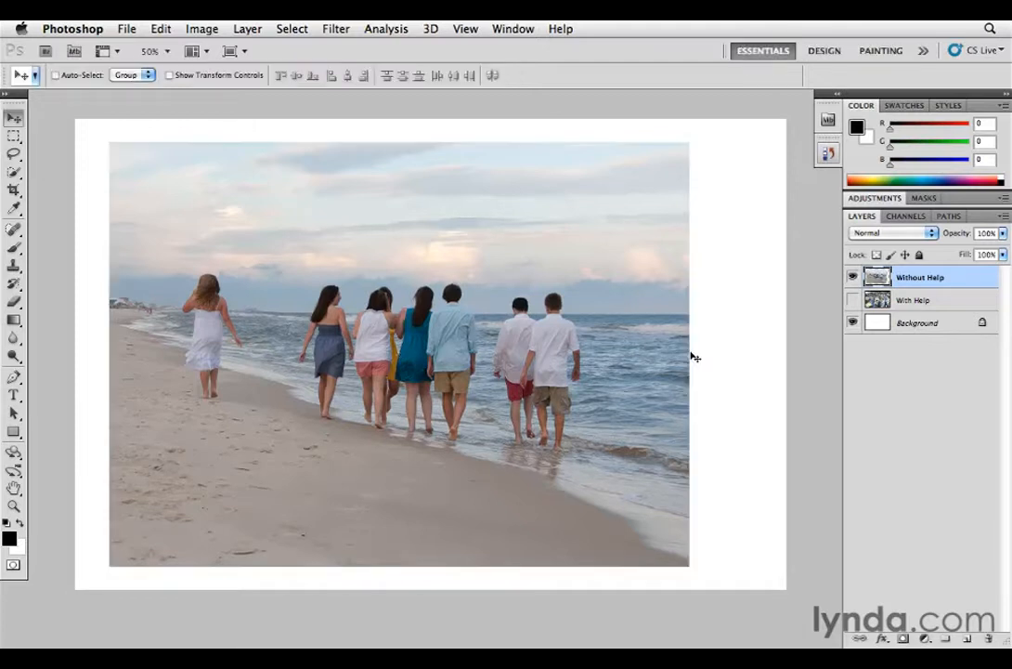
# - Try to narrow the beach photo from its left edge to 99.32% width with Content-Aware Scale
pyautogui.click(159, 29)
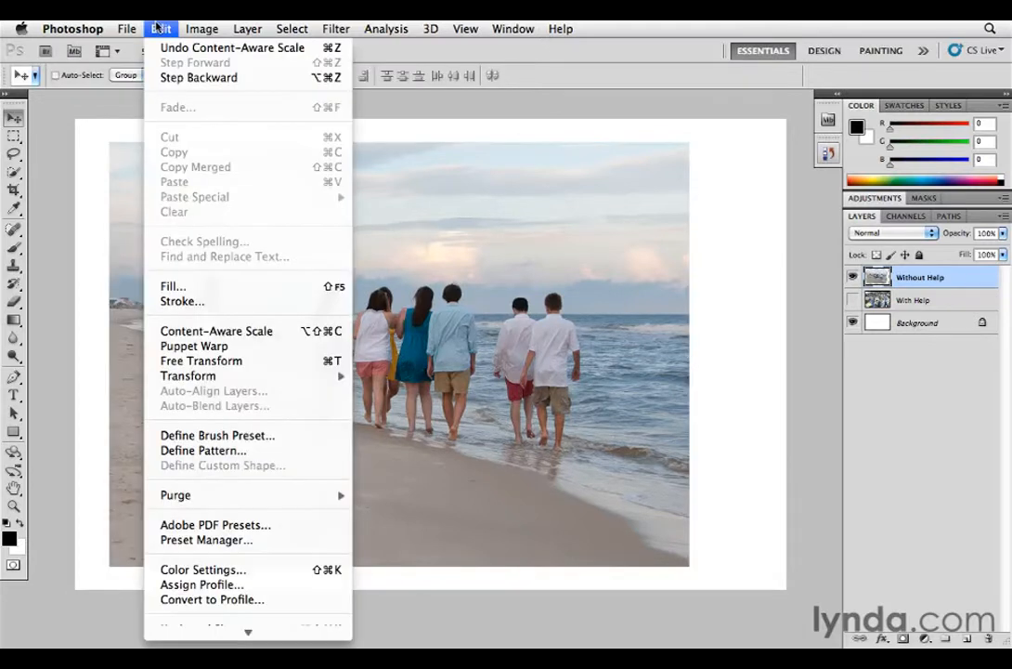
pyautogui.click(220, 331)
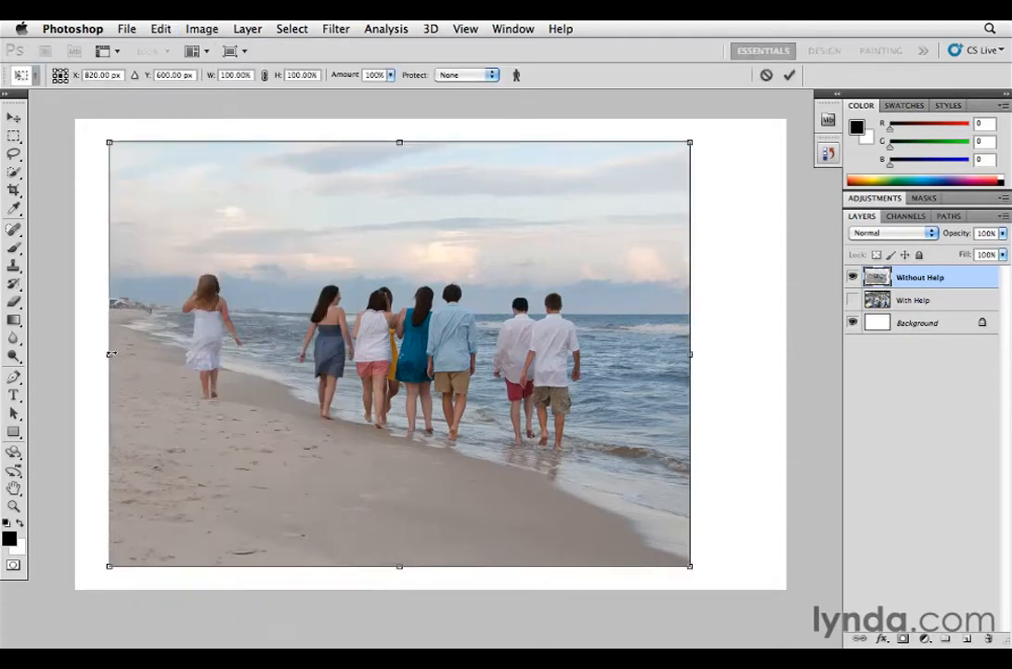
pyautogui.moveTo(110, 356)
pyautogui.mouseDown()
pyautogui.moveTo(176, 356)
pyautogui.moveTo(114, 357)
pyautogui.mouseUp()
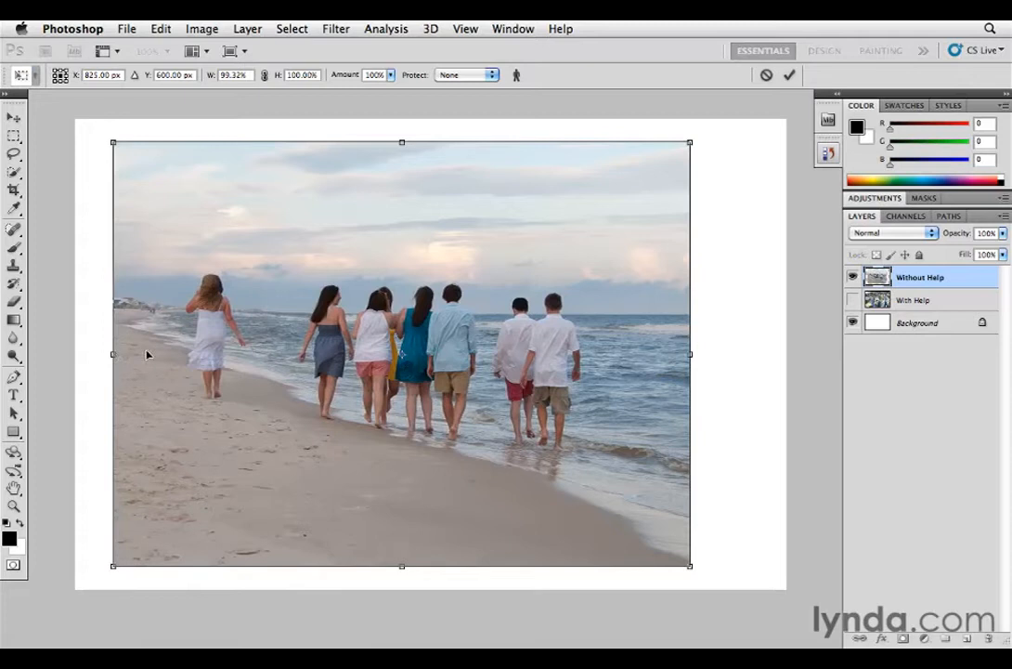
pyautogui.press('Return')
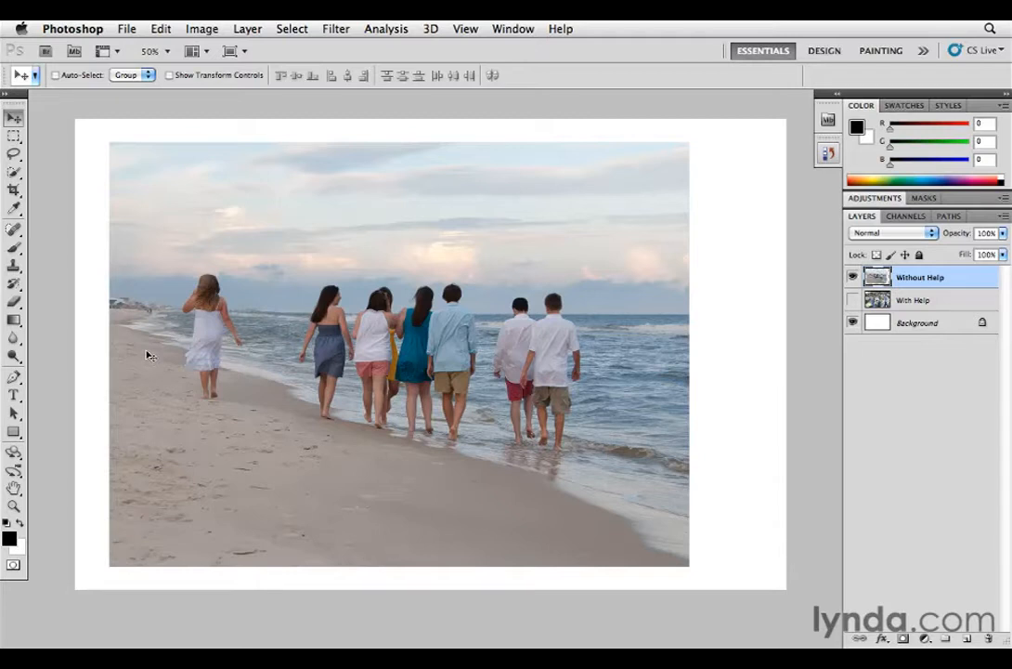
# - Select the beach photo's left section around the woman in white with a rectangular marquee and start Content-Aware Scale on it
pyautogui.press('m')
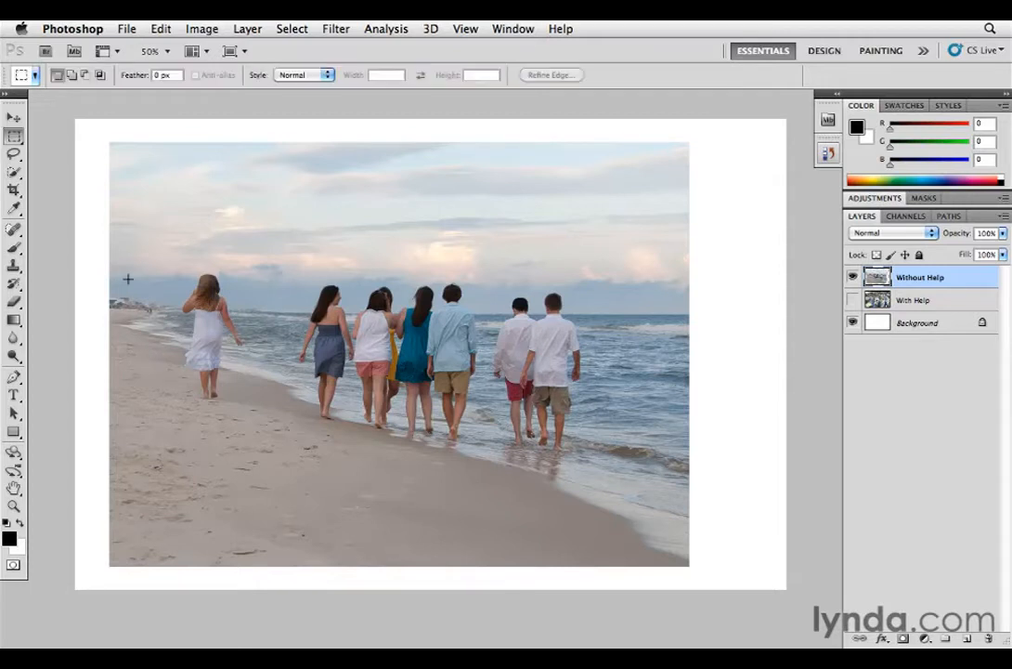
pyautogui.moveTo(108, 141); pyautogui.dragTo(296, 576)
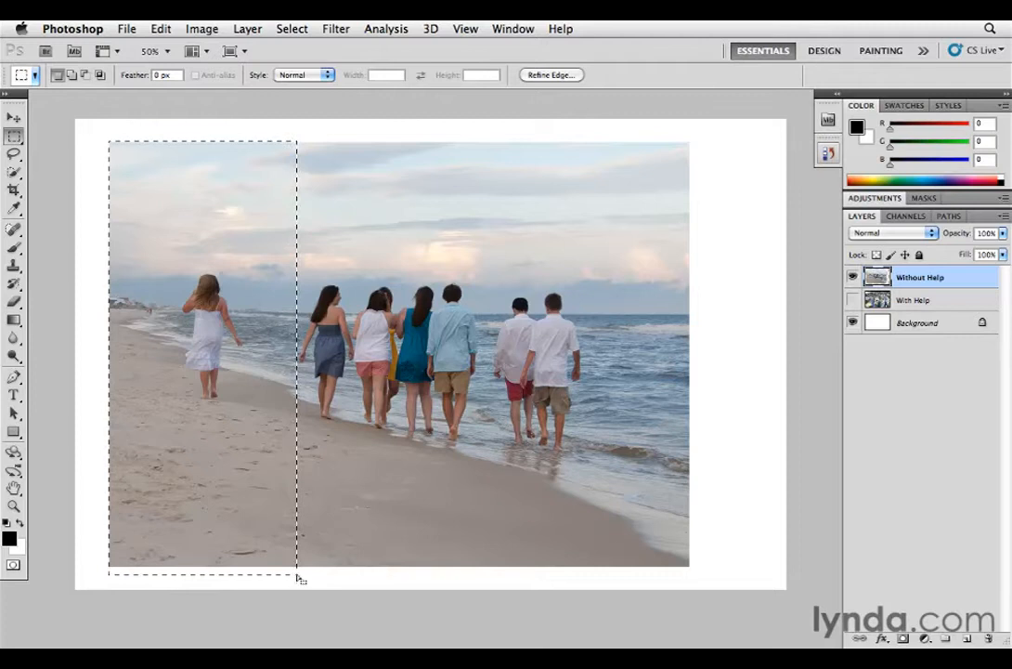
pyautogui.click(162, 28)
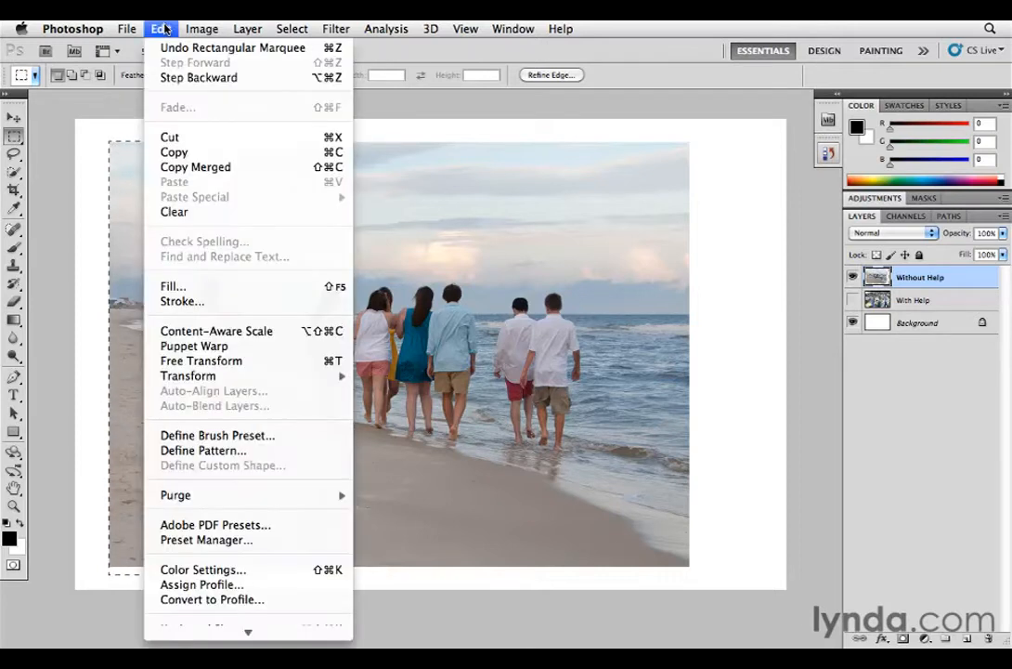
pyautogui.click(214, 330)
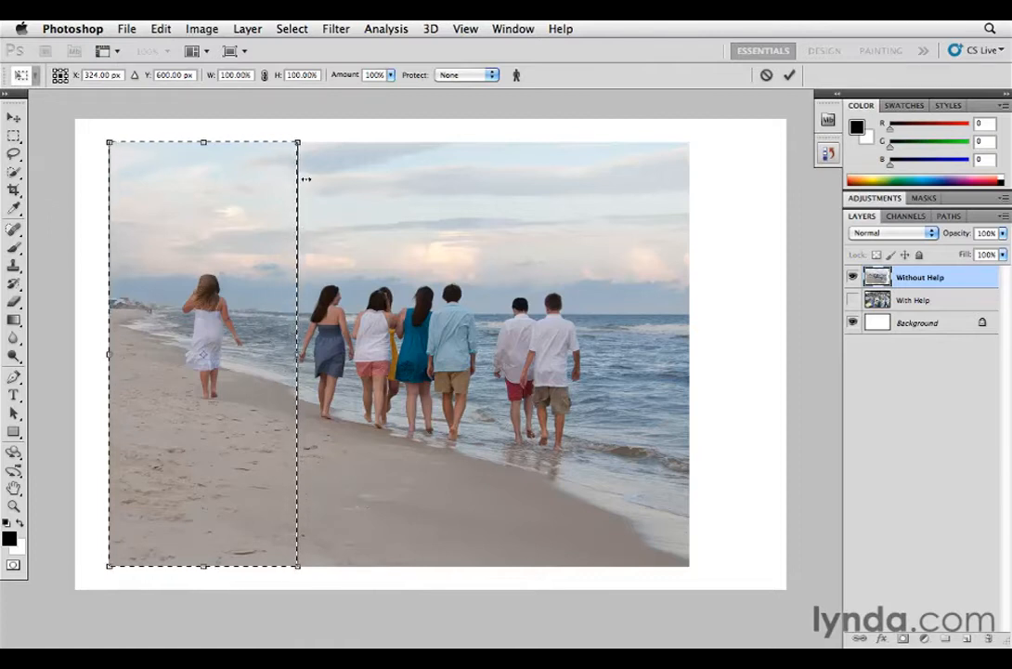
# - Hide the selection edges around the section being scaled, and toggle all extras off and back on
pyautogui.click(465, 30)
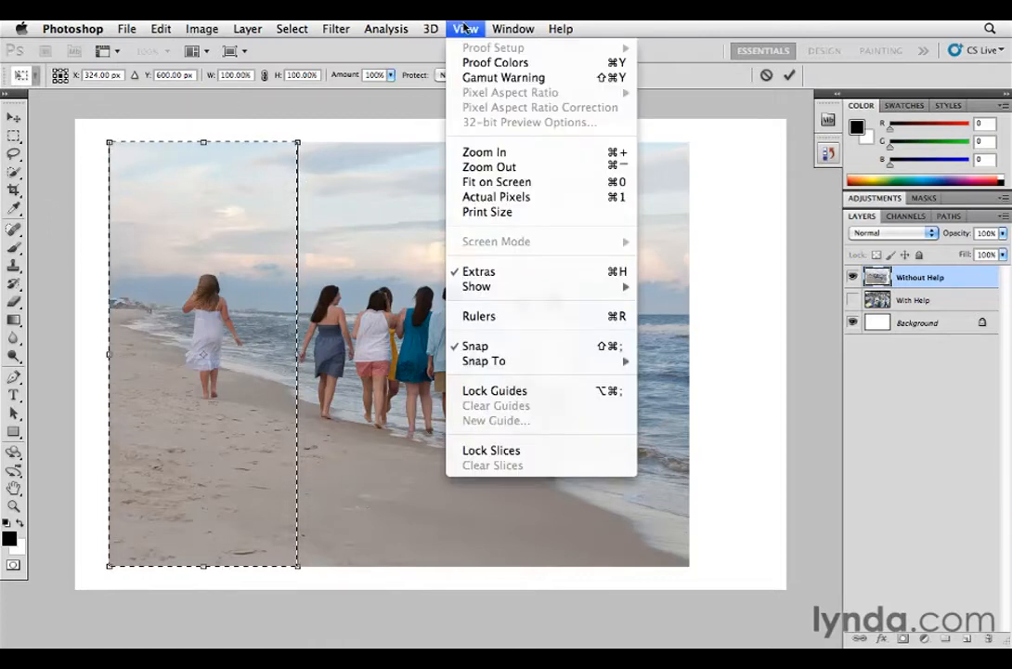
pyautogui.moveTo(511, 290)
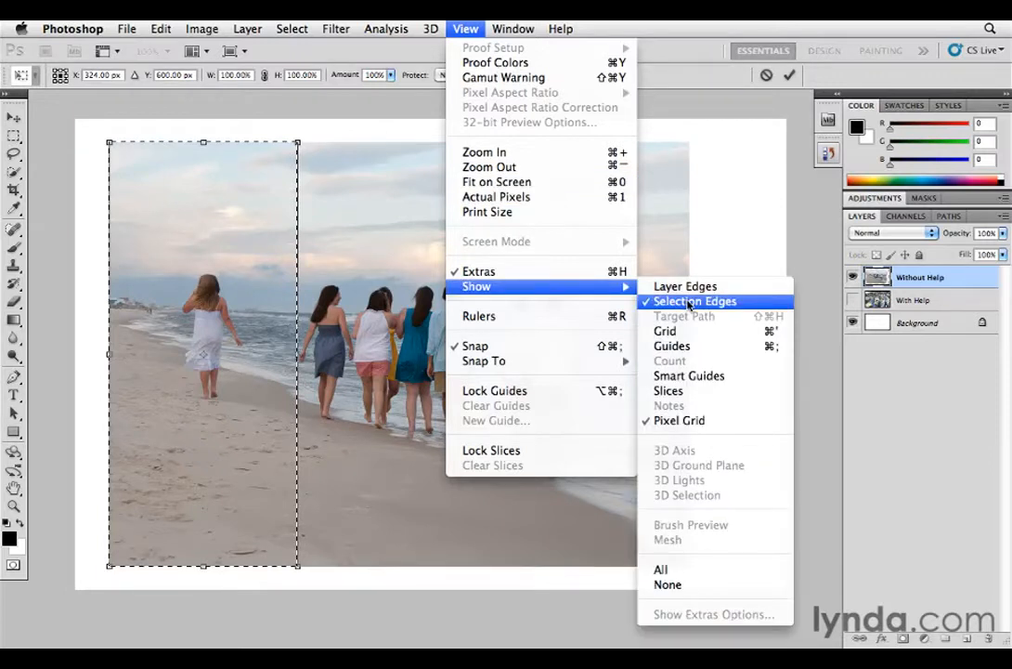
pyautogui.click(690, 303)
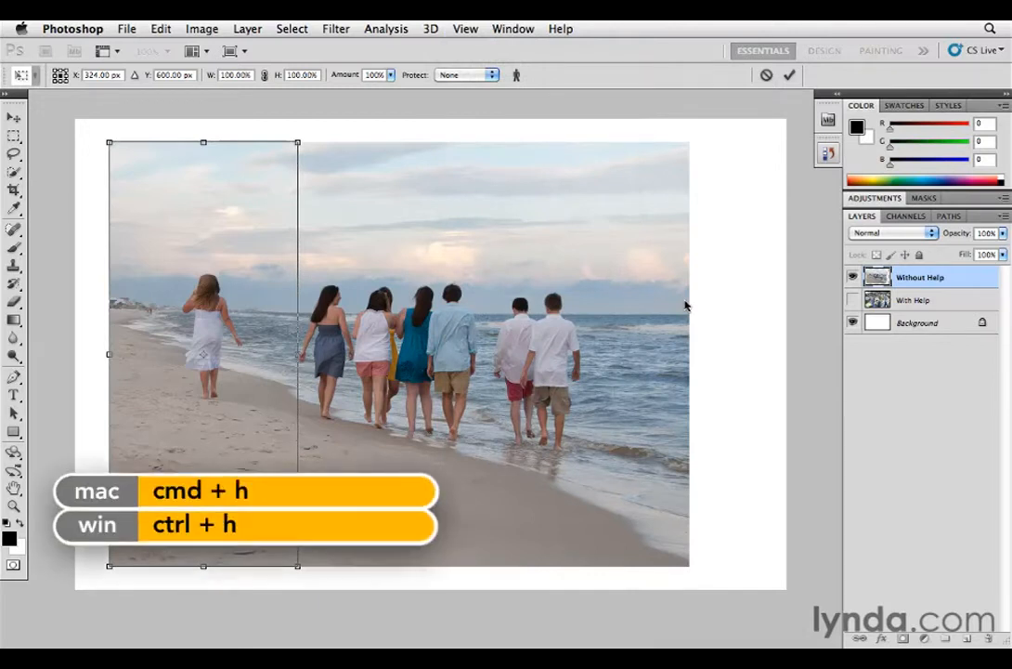
pyautogui.press('super+h')
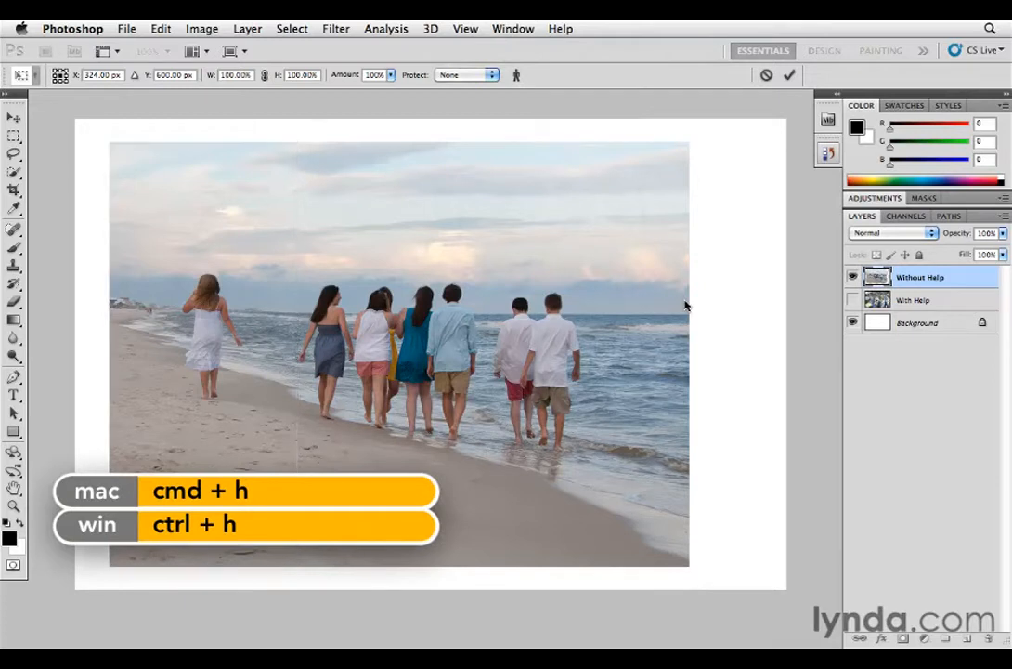
pyautogui.press('super+h')
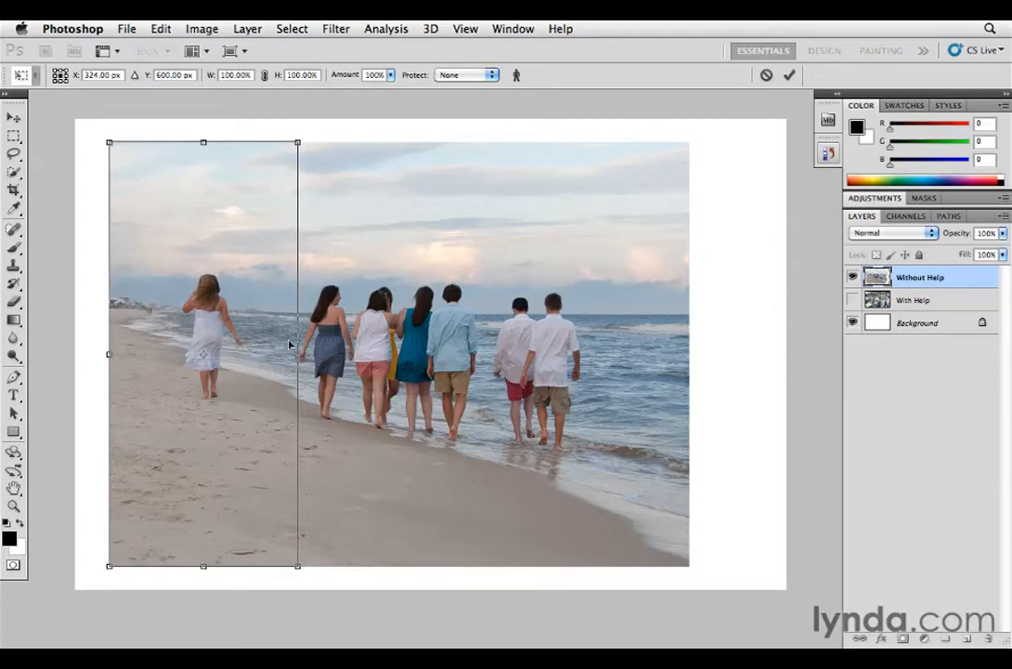
# - Turn on skin tone protection and narrow the selected section from its left edge to 64.29% width
pyautogui.click(516, 75)
pyautogui.moveTo(109, 354); pyautogui.dragTo(175, 357)
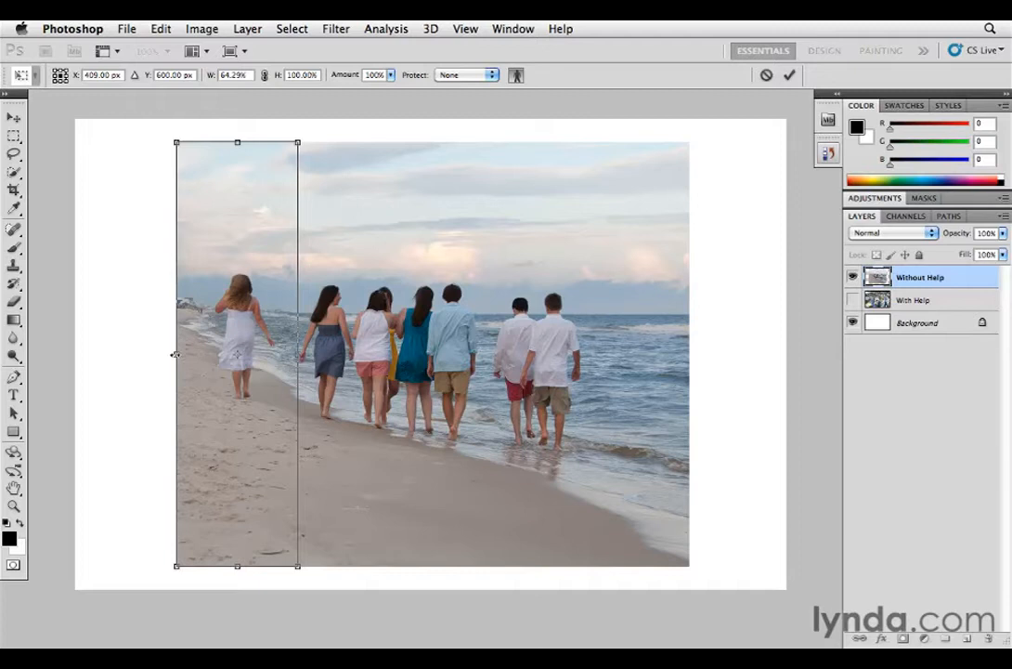
pyautogui.press('Return')
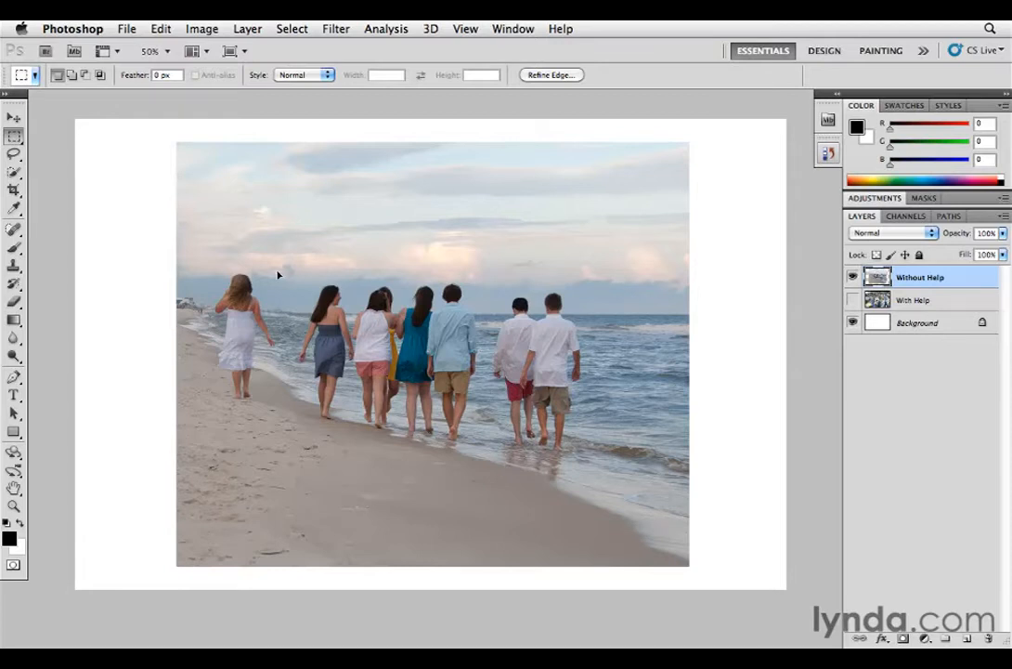
# - Compare the document's Open state with the last Content-Aware Scale state in the history
pyautogui.click(828, 155)
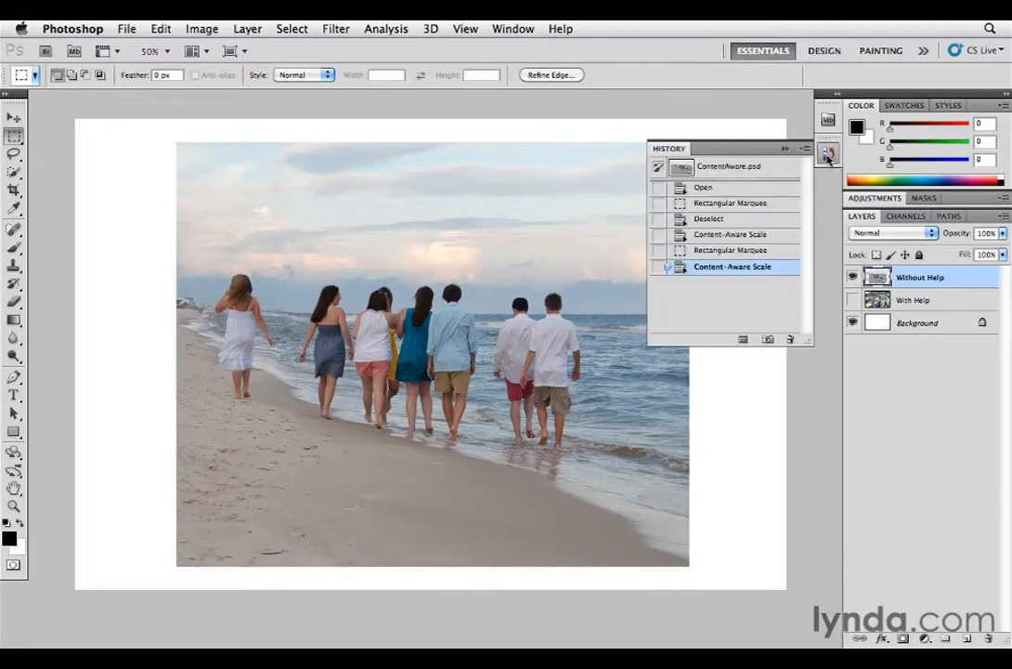
pyautogui.click(707, 189)
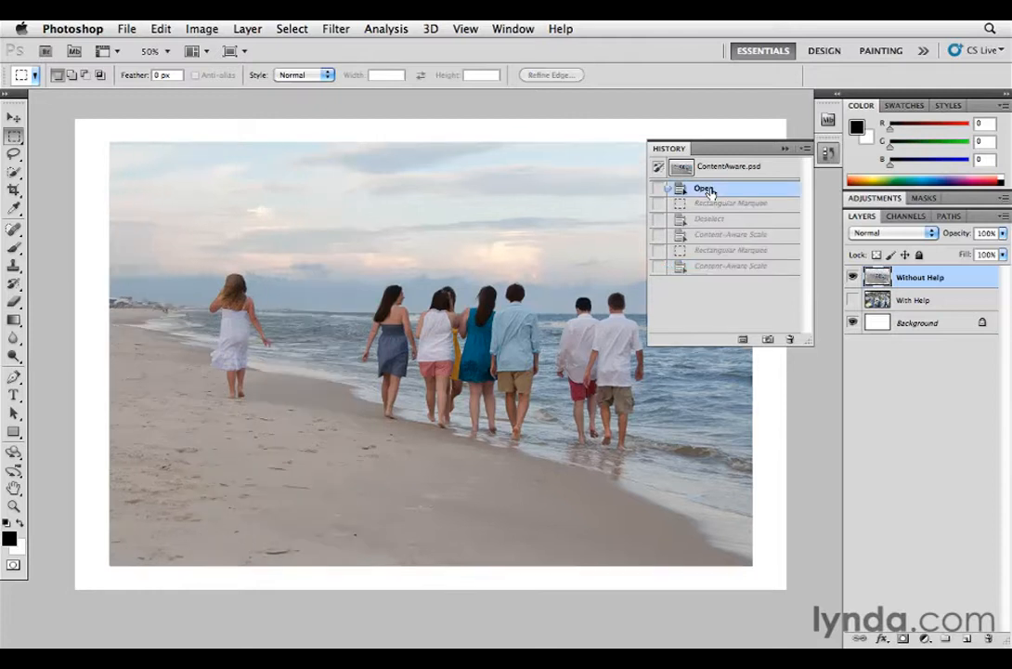
pyautogui.click(728, 267)
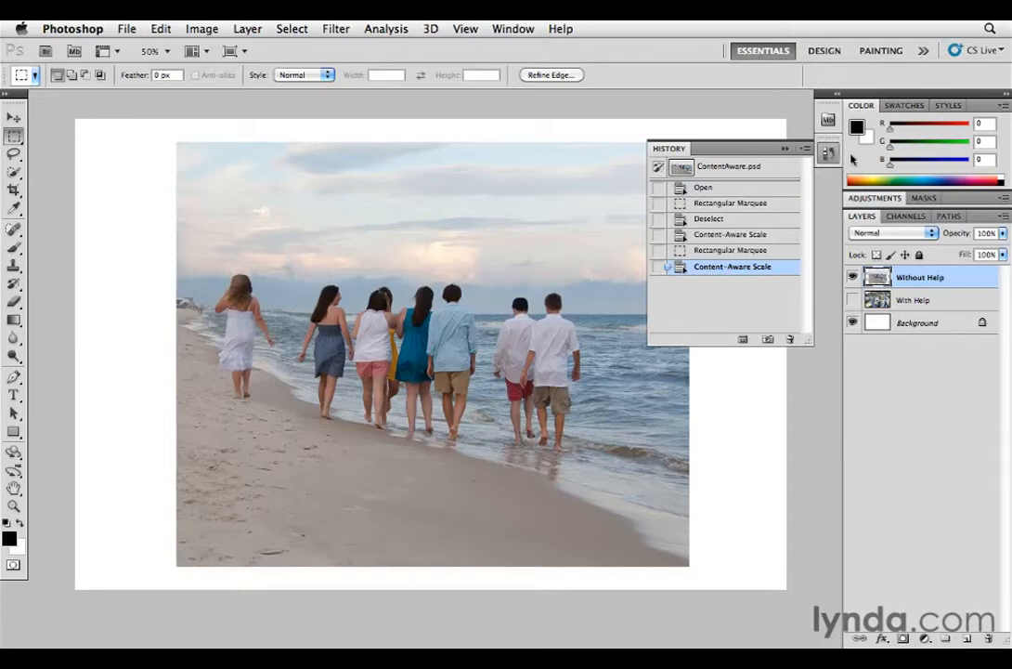
pyautogui.click(706, 133)
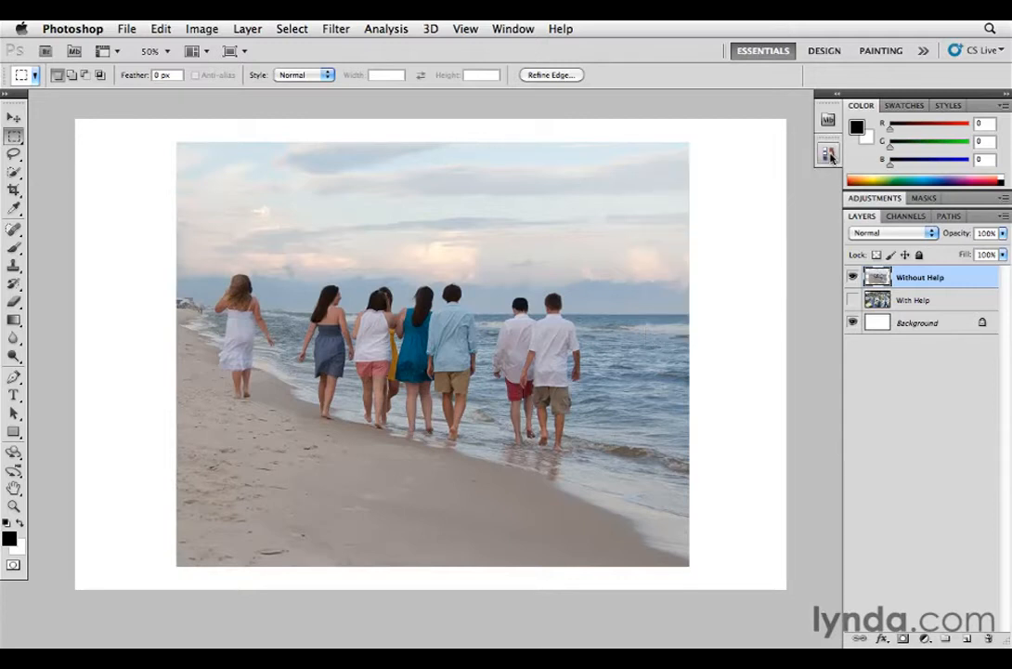
# - Hide the Without Help layer, show and select the With Help layer, and display the guides
pyautogui.click(852, 277)
pyautogui.click(852, 300)
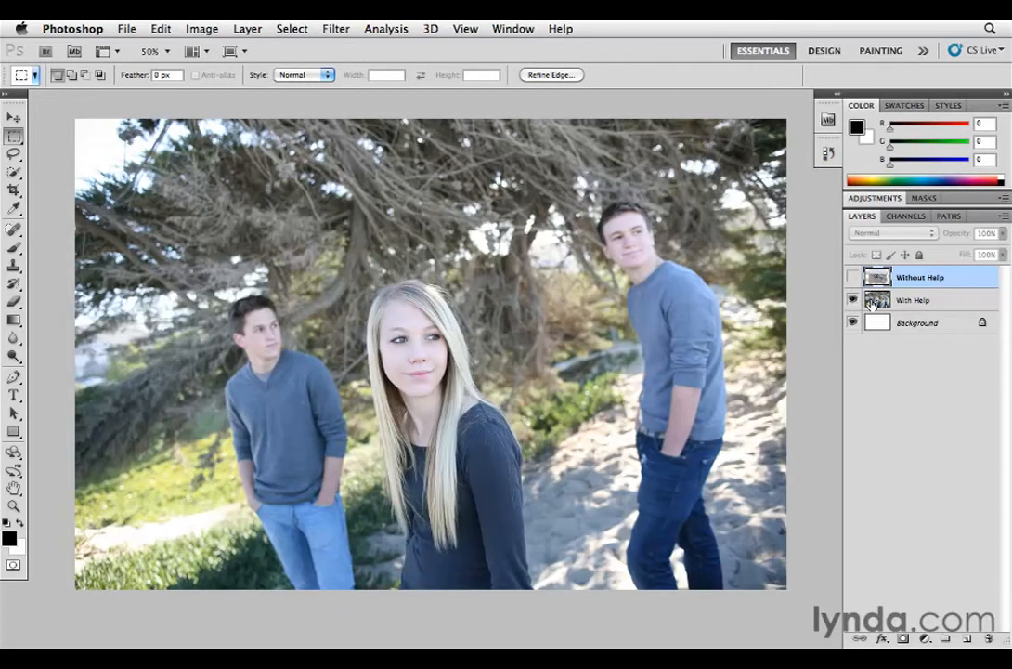
pyautogui.click(891, 300)
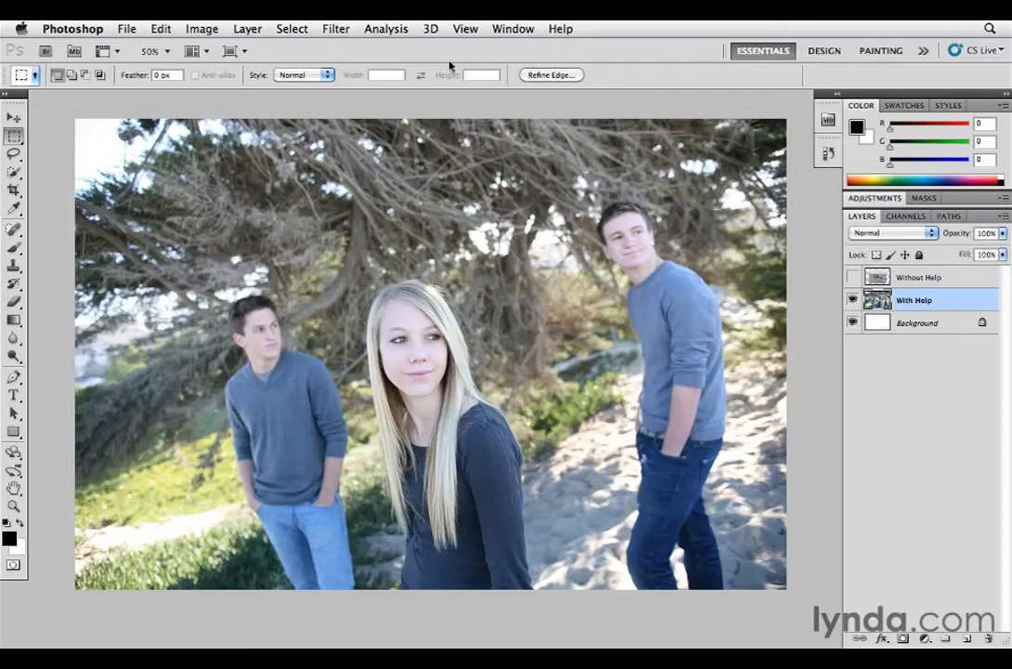
pyautogui.hotkey('ctrl', ';')
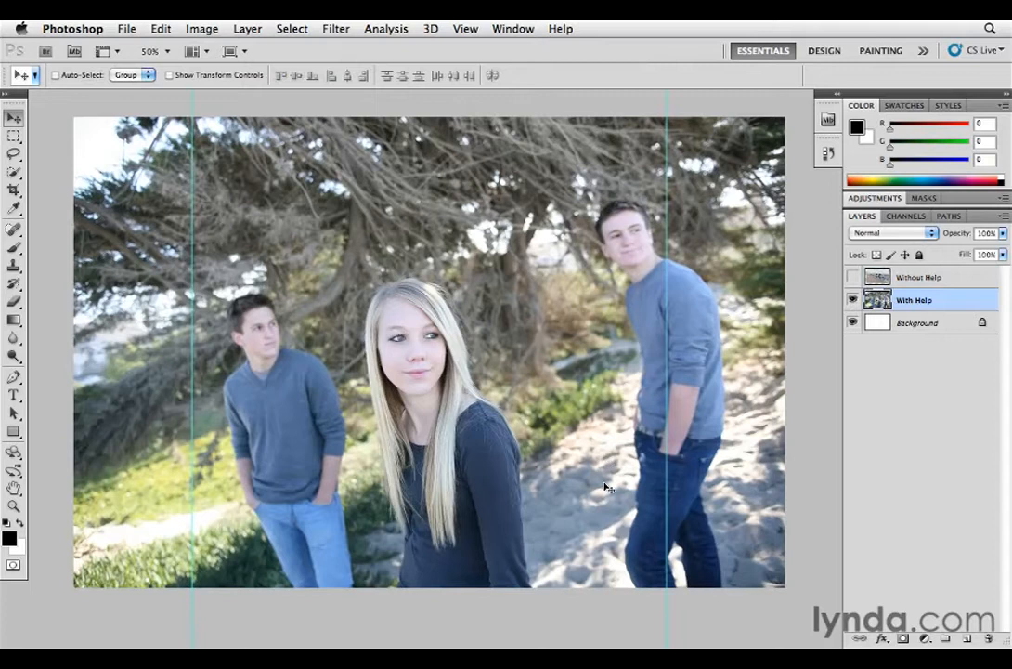
# - Try to narrow the With Help photo from its right edge to 84.89% width with Content-Aware Scale and skin tone protection
pyautogui.click(161, 29)
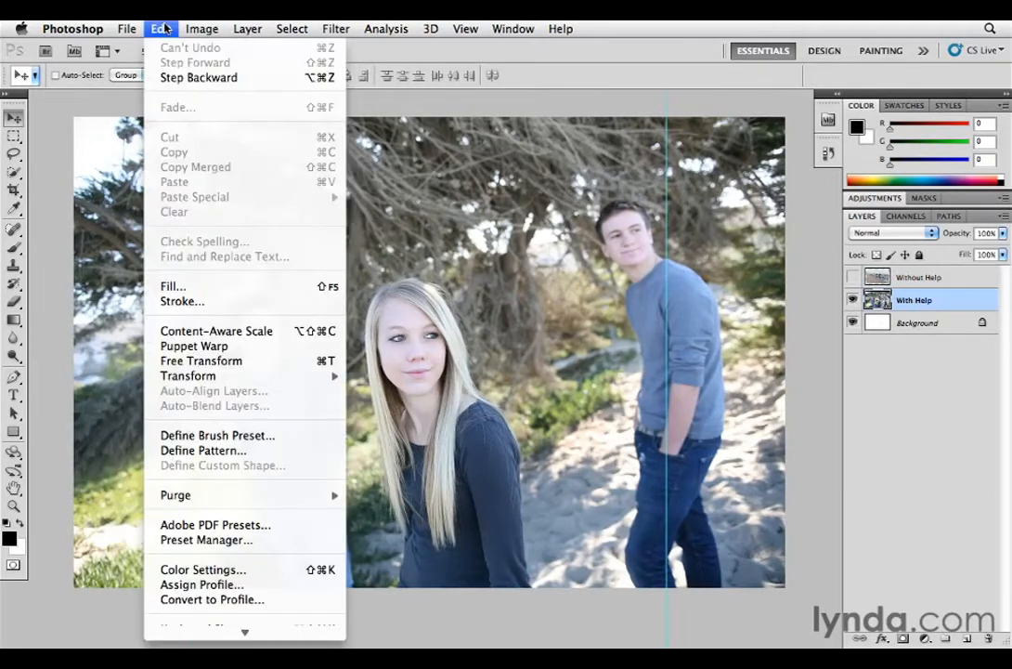
pyautogui.click(208, 331)
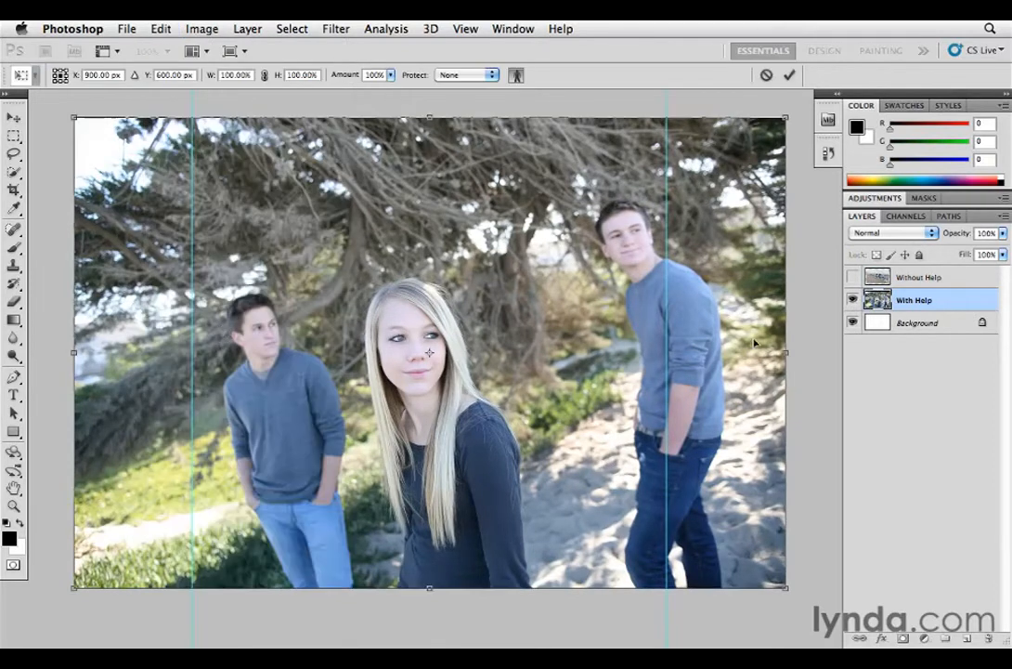
pyautogui.moveTo(785, 353); pyautogui.dragTo(682, 350)
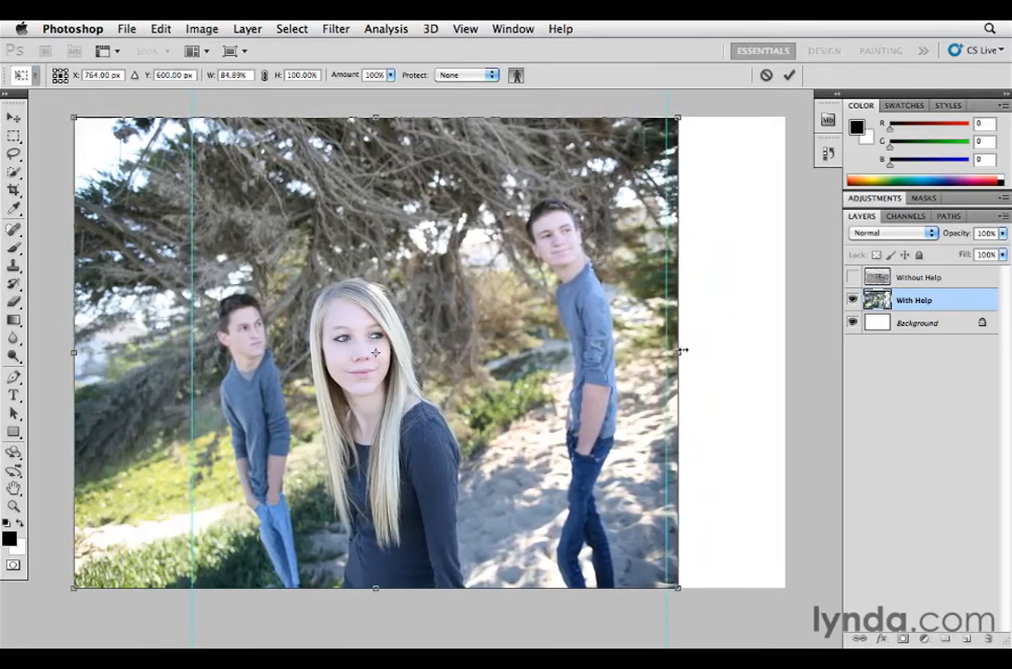
pyautogui.press('Escape')
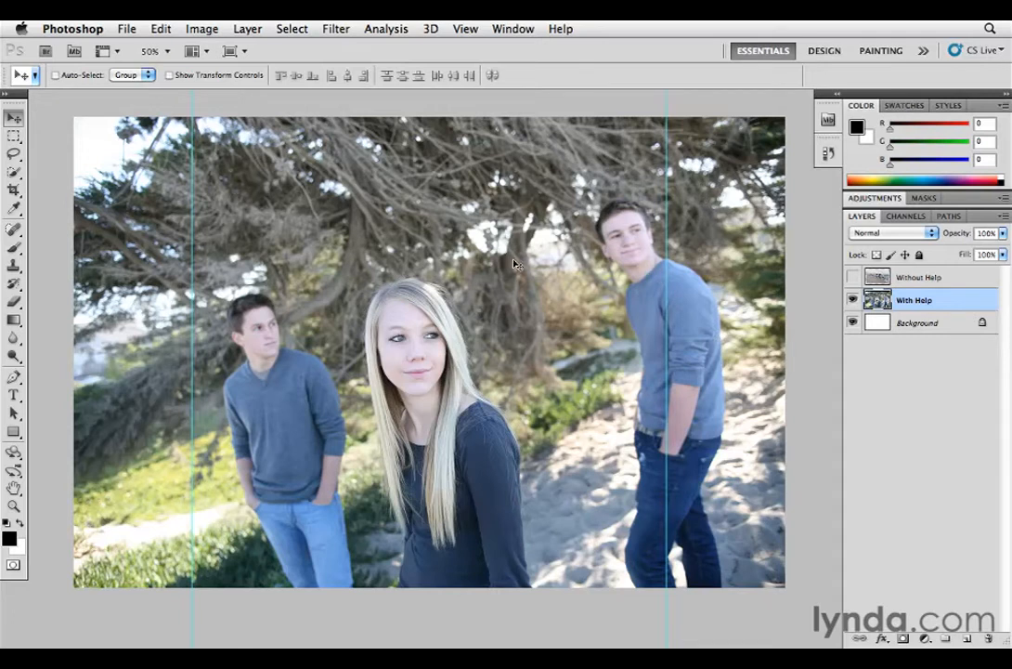
# - Select all three people with the Quick Selection tool, excluding the background between the young man in light jeans and the woman
pyautogui.press('w')
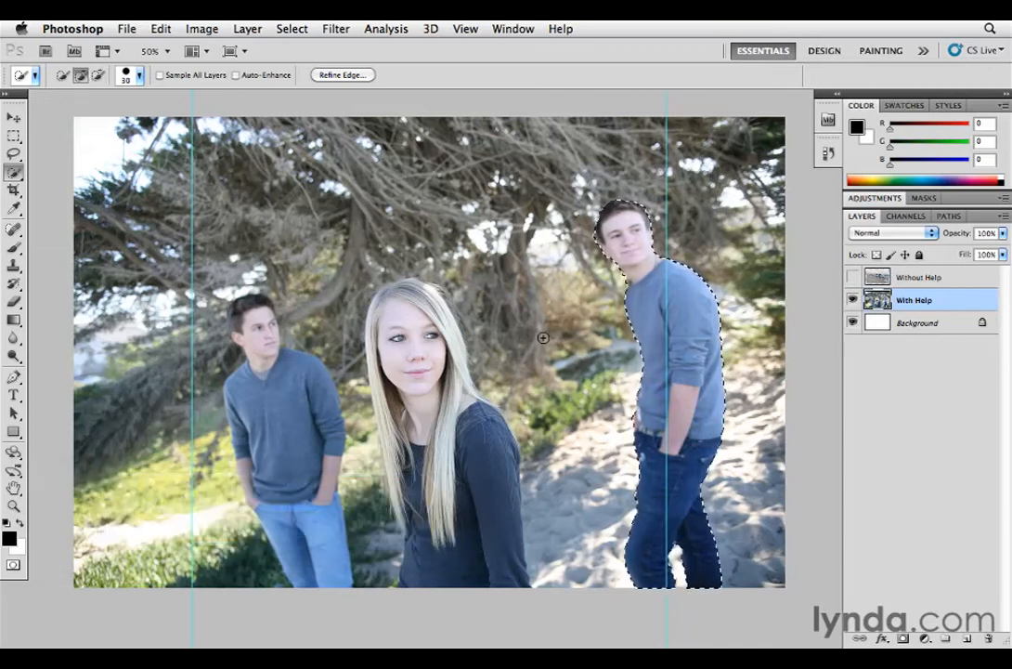
pyautogui.moveTo(398, 296)
pyautogui.mouseDown()
pyautogui.moveTo(419, 384)
pyautogui.moveTo(469, 511)
pyautogui.mouseUp()
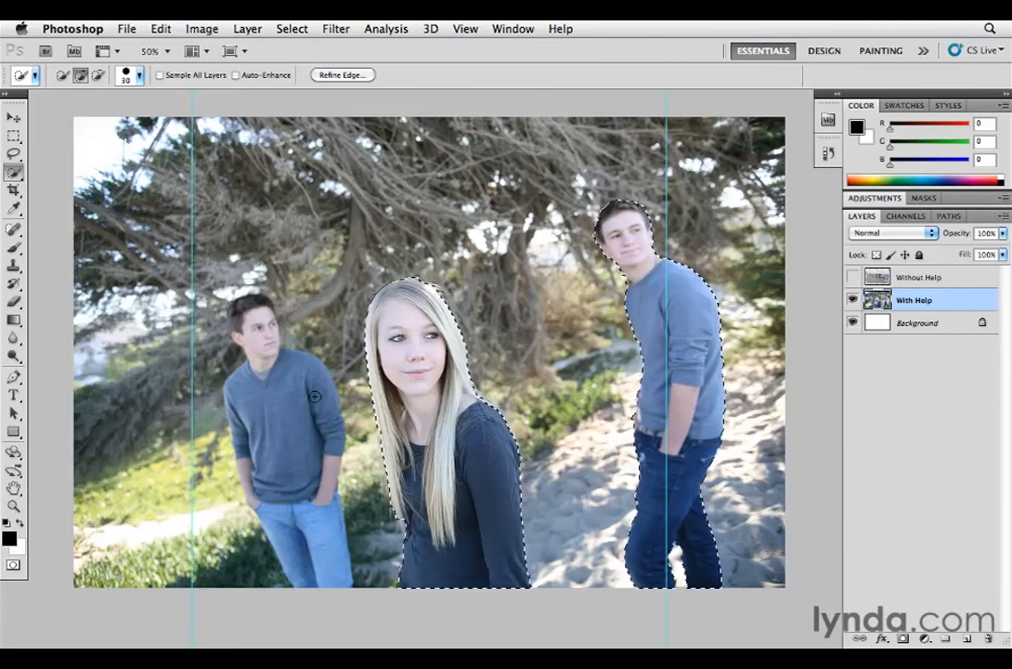
pyautogui.moveTo(226, 314)
pyautogui.mouseDown()
pyautogui.moveTo(224, 295)
pyautogui.moveTo(247, 318)
pyautogui.moveTo(240, 313)
pyautogui.moveTo(273, 381)
pyautogui.moveTo(299, 547)
pyautogui.moveTo(300, 497)
pyautogui.mouseUp()
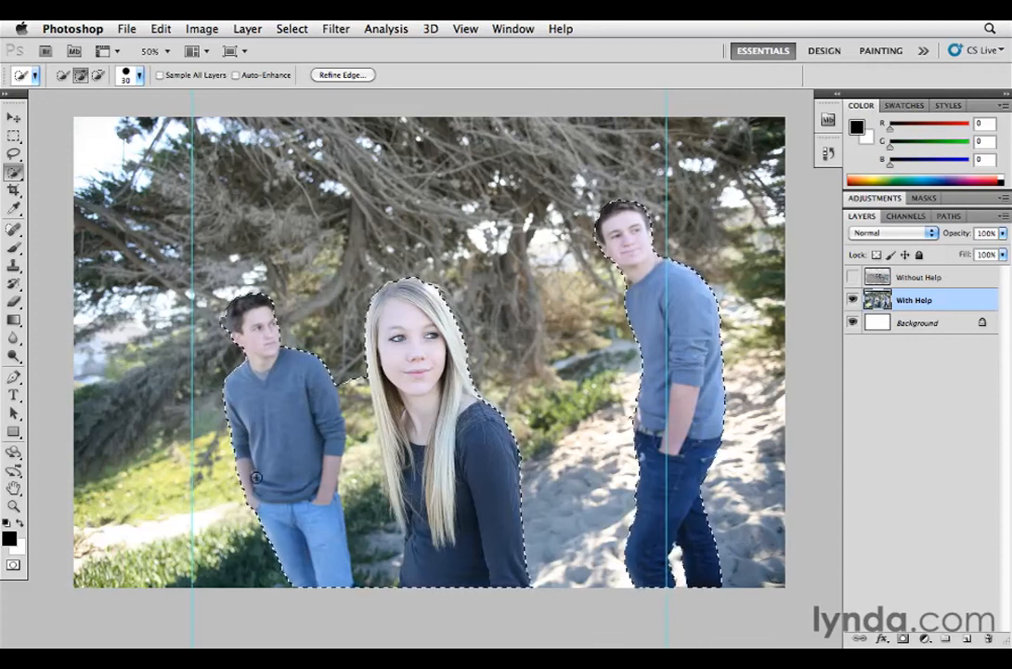
pyautogui.press('alt')
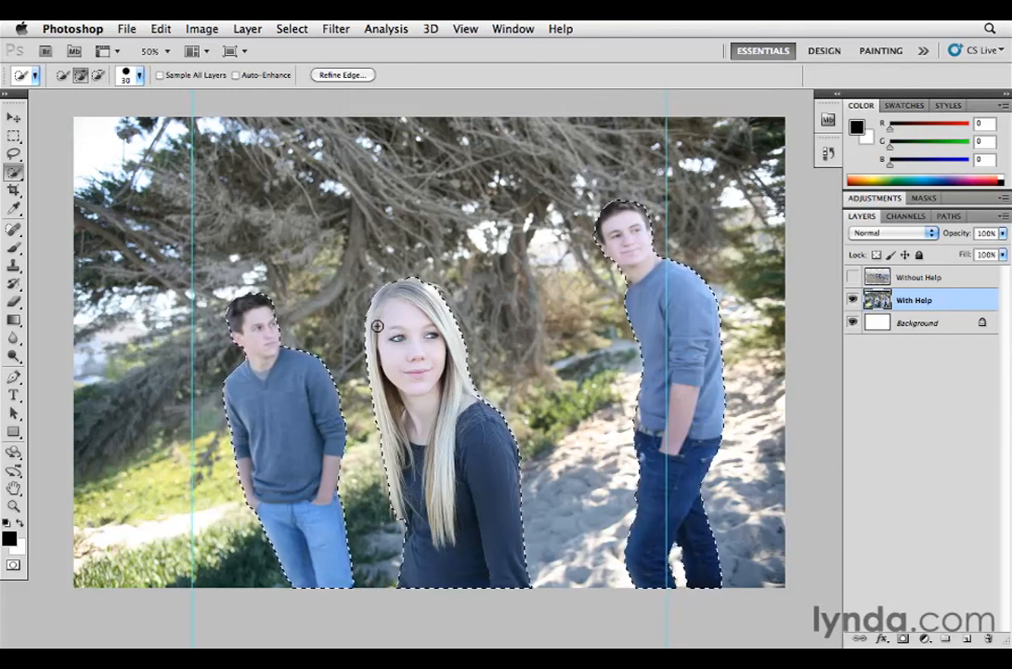
# - Save the selection of the three people as a new channel named Scale, and deselect
pyautogui.click(293, 28)
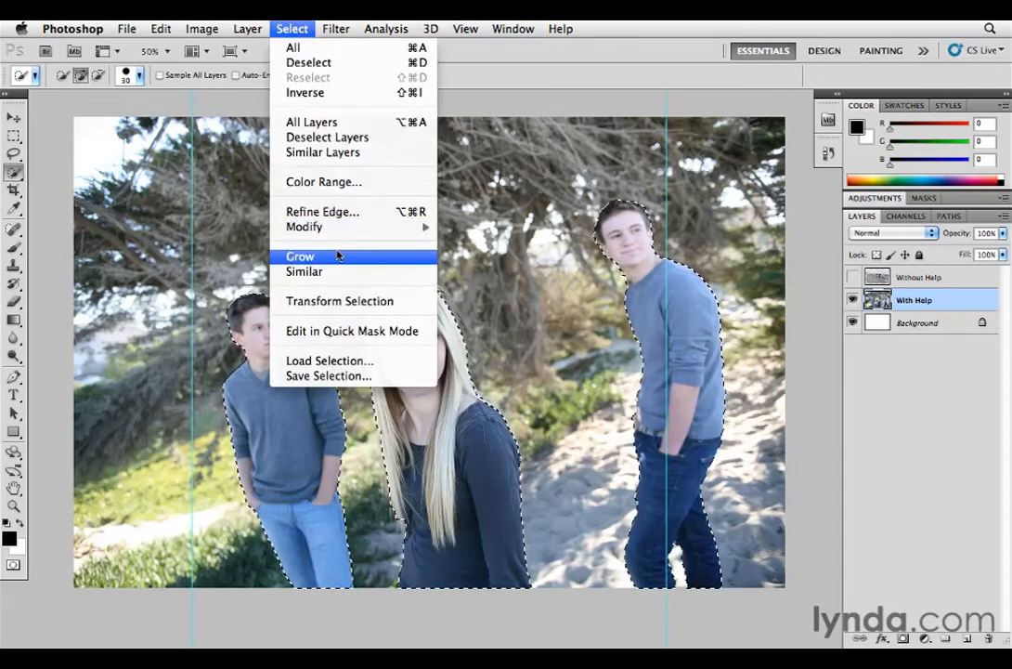
pyautogui.click(327, 375)
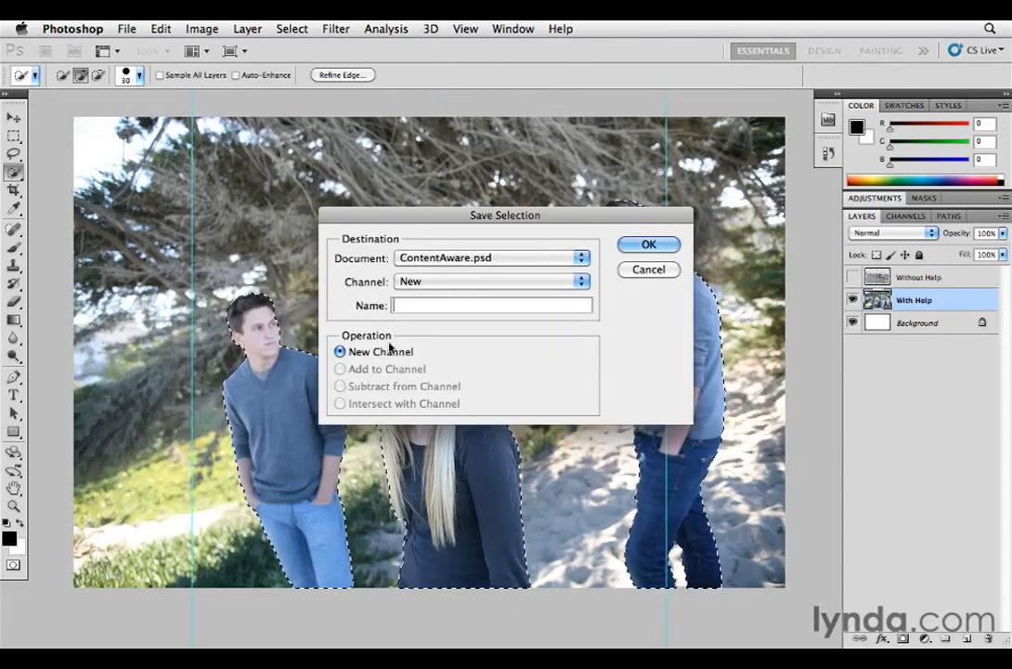
pyautogui.write('Scale')
pyautogui.click(648, 247)
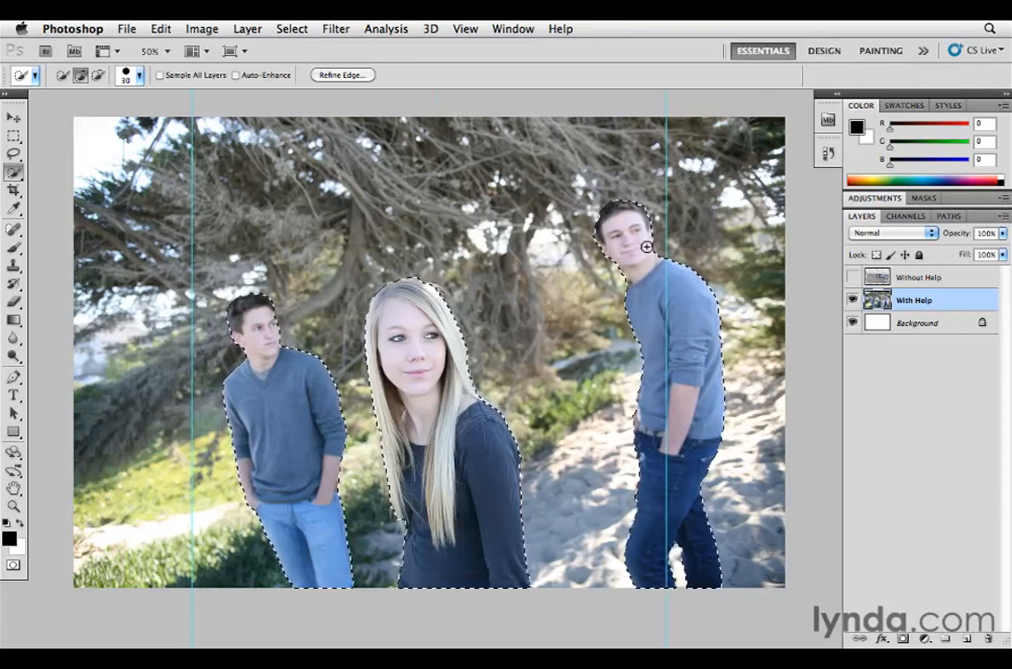
pyautogui.press('super+d')
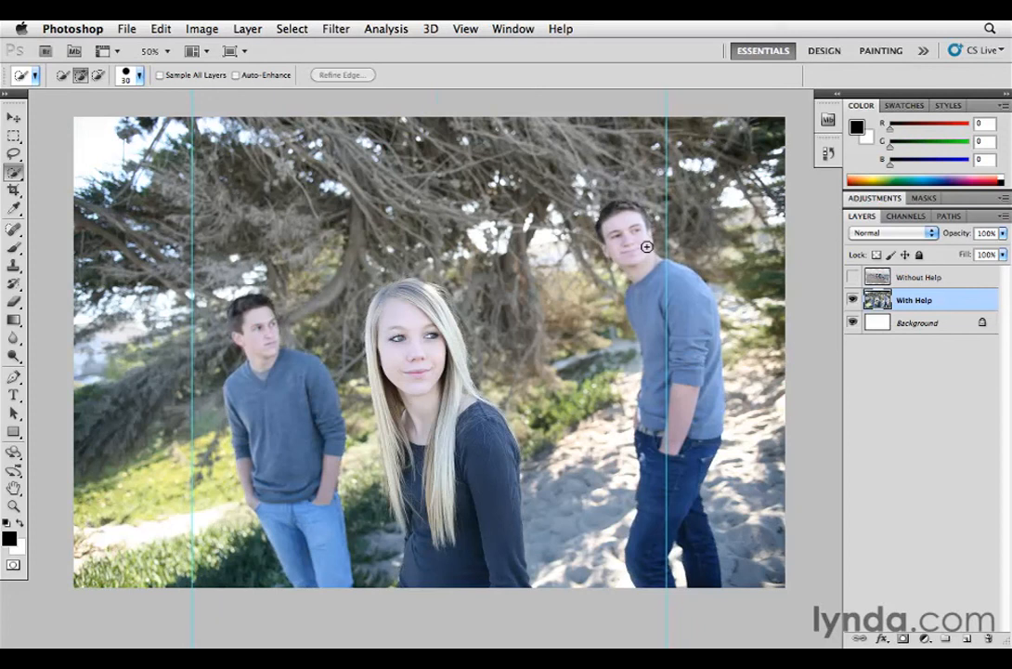
# - Start Content-Aware Scale on the With Help layer with skin tone protection off and the Scale channel protected
pyautogui.click(163, 29)
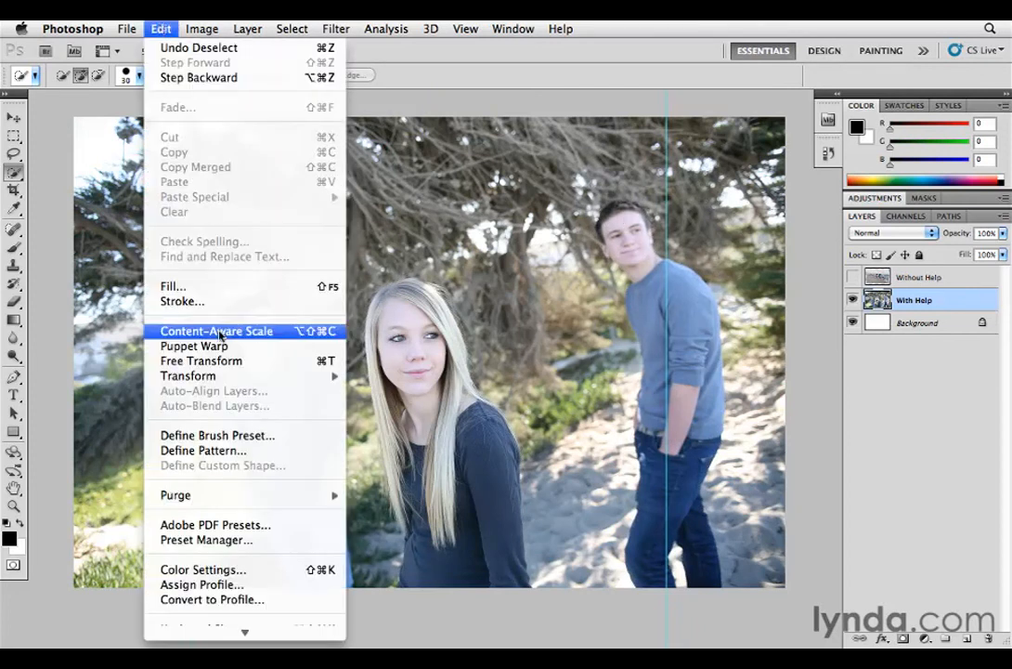
pyautogui.click(220, 333)
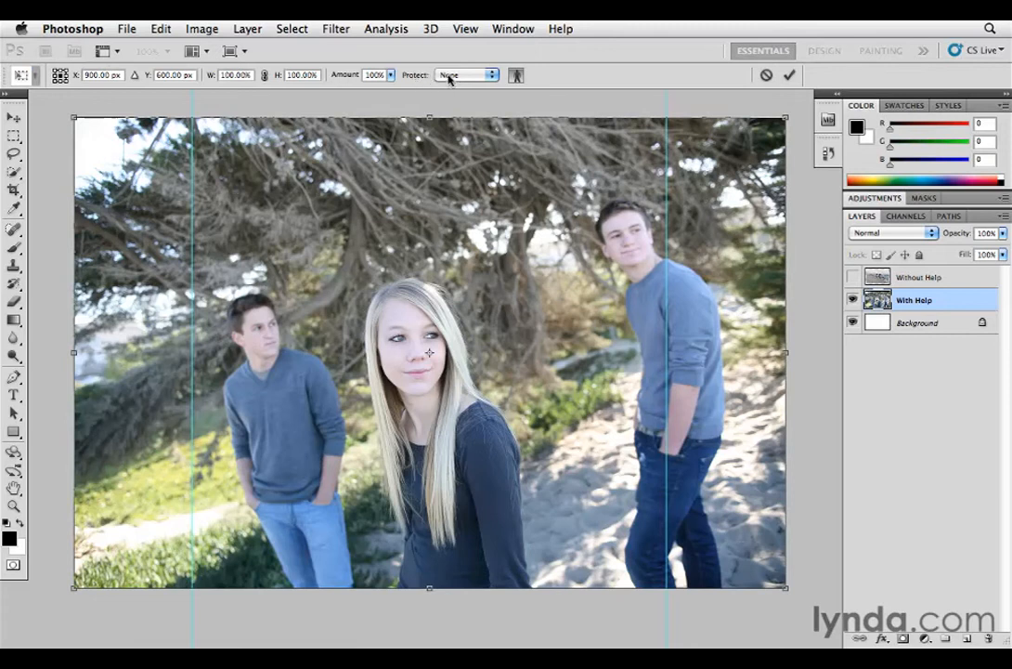
pyautogui.click(516, 75)
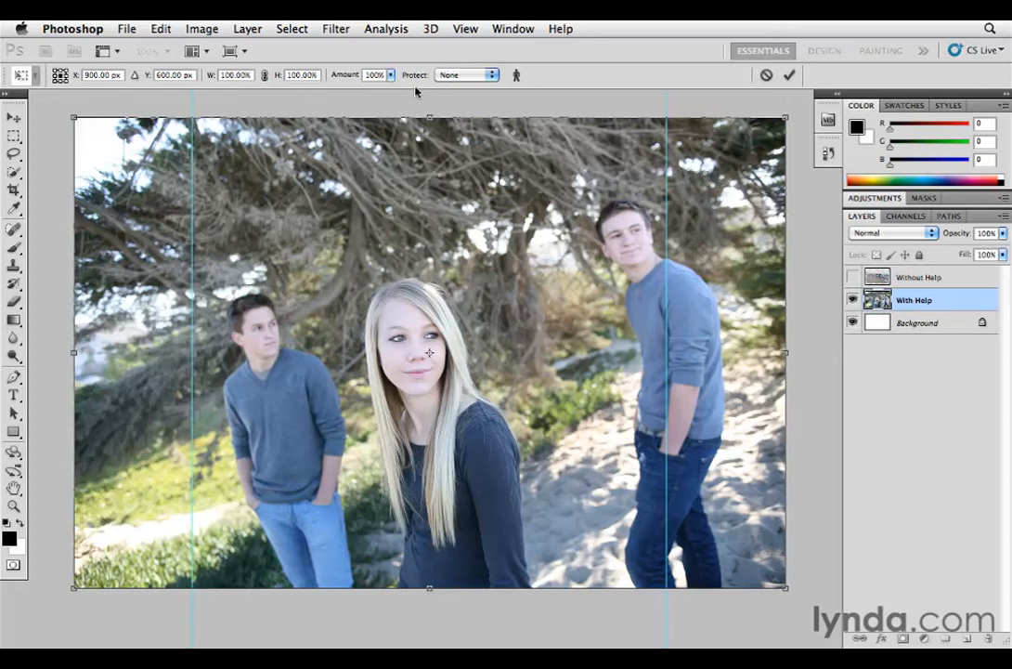
pyautogui.click(467, 76)
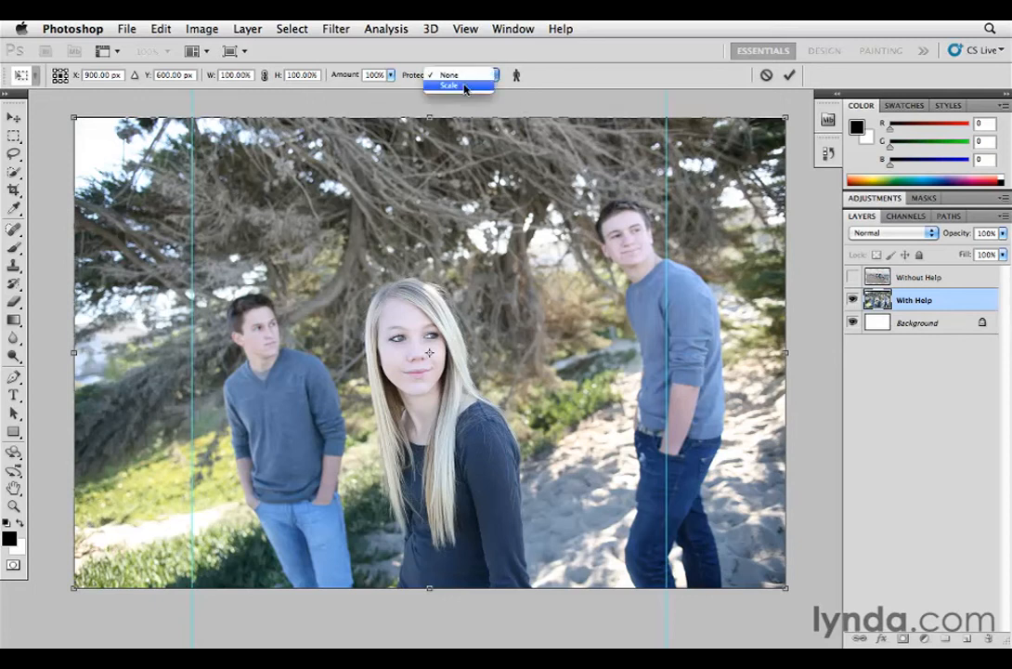
pyautogui.click(464, 85)
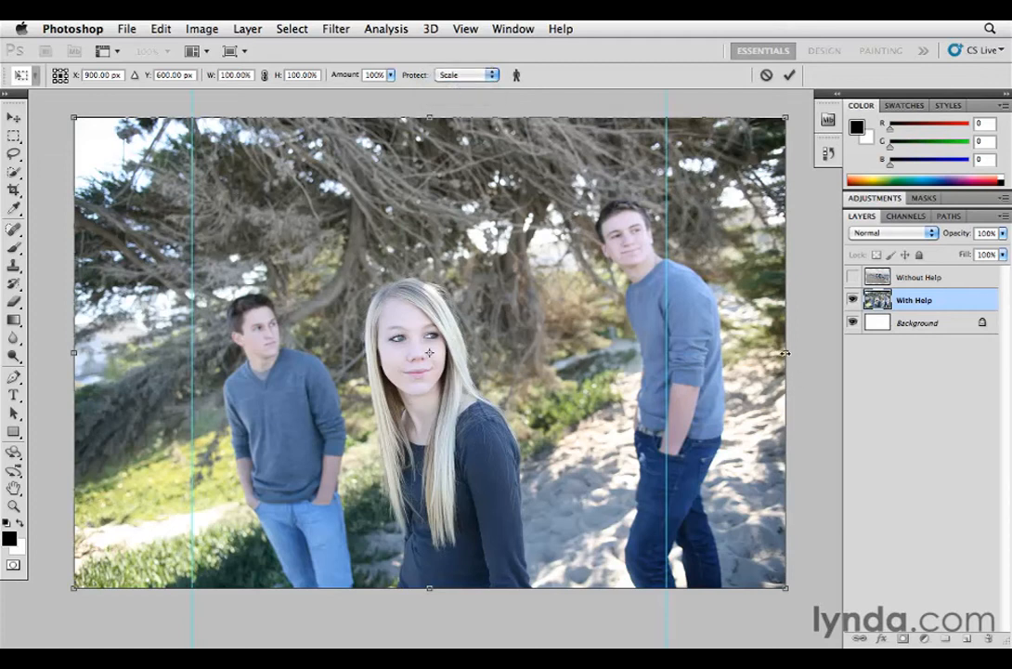
# - Narrow the photo from its right edge to 86.67%, shift it right to X 824 px, narrow its left side to 84.11% total width, and apply
pyautogui.moveTo(786, 353); pyautogui.dragTo(690, 356)
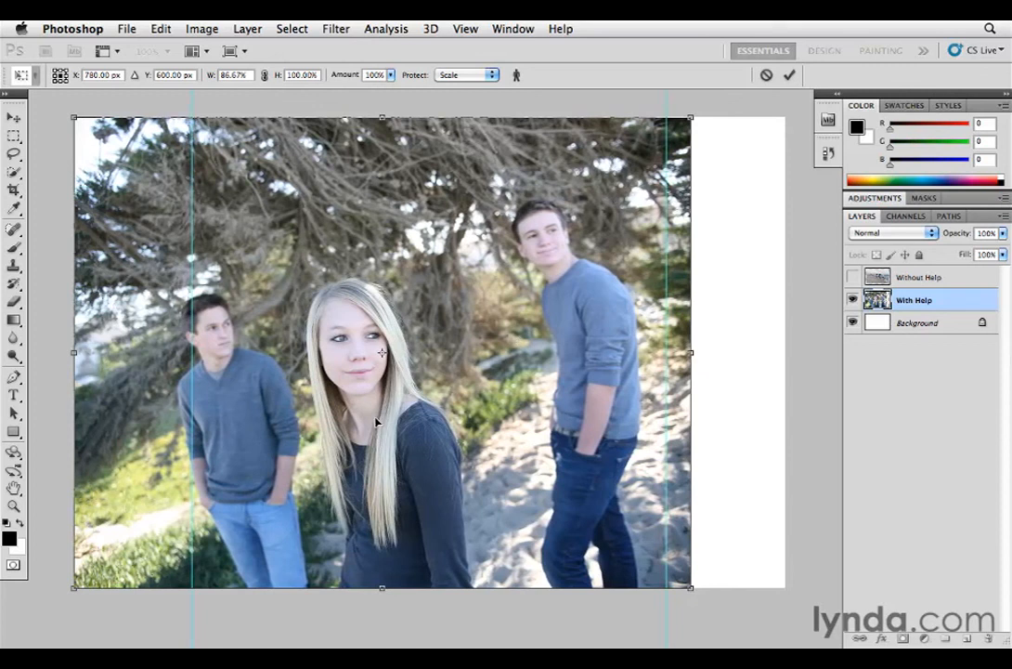
pyautogui.moveTo(377, 426); pyautogui.dragTo(393, 425)
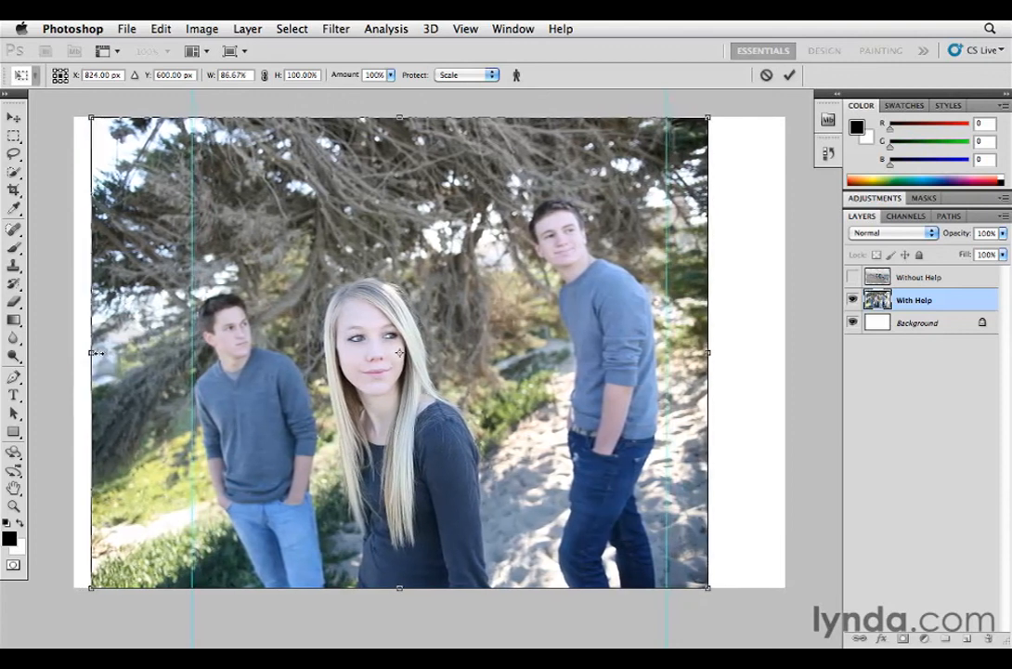
pyautogui.moveTo(91, 353); pyautogui.dragTo(109, 353)
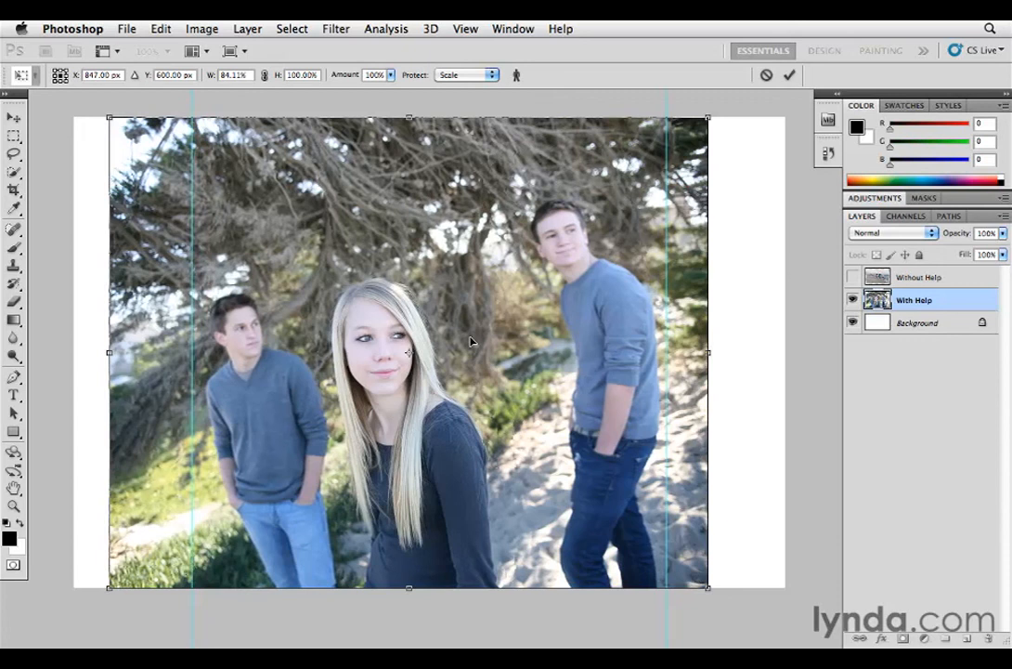
pyautogui.press('w')
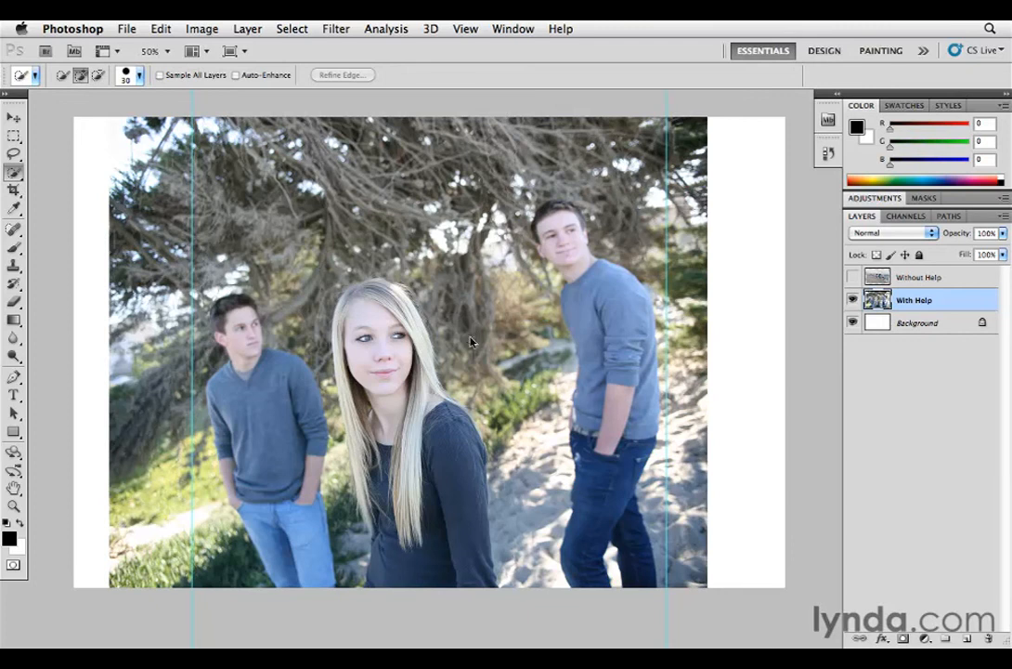
# - Crop the image to the full-height area between the two vertical guides
pyautogui.press('c')
pyautogui.moveTo(190, 117); pyautogui.dragTo(682, 585)
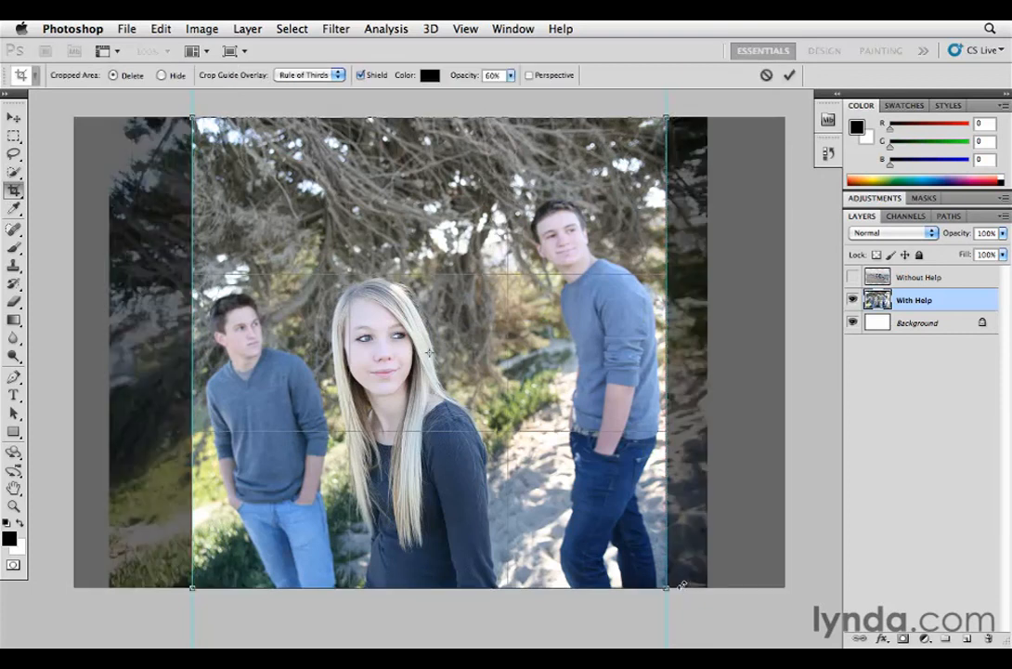
pyautogui.press('Return')
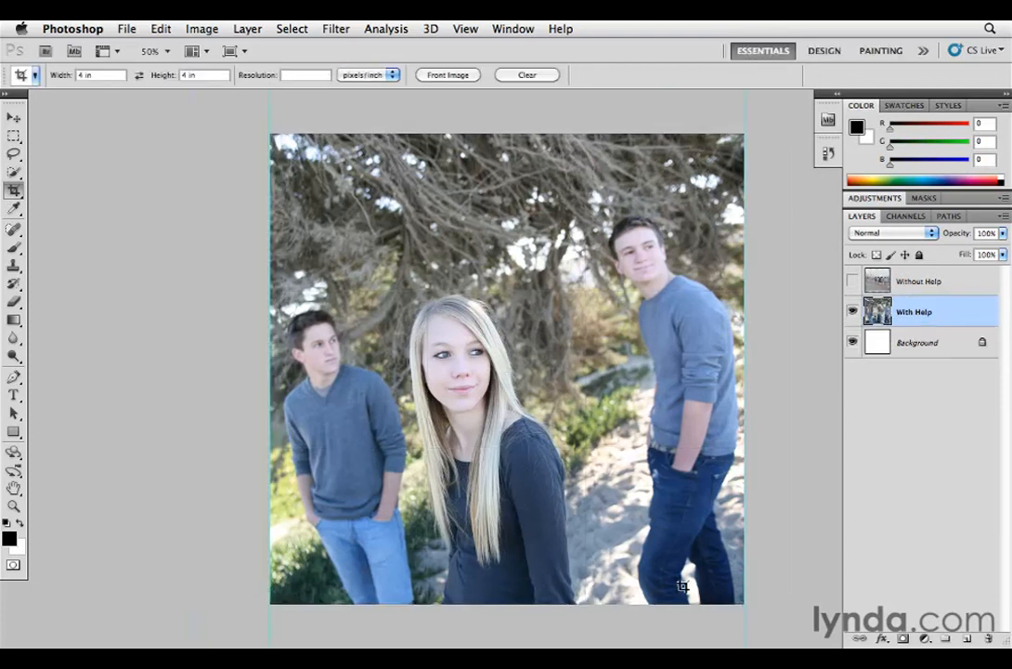